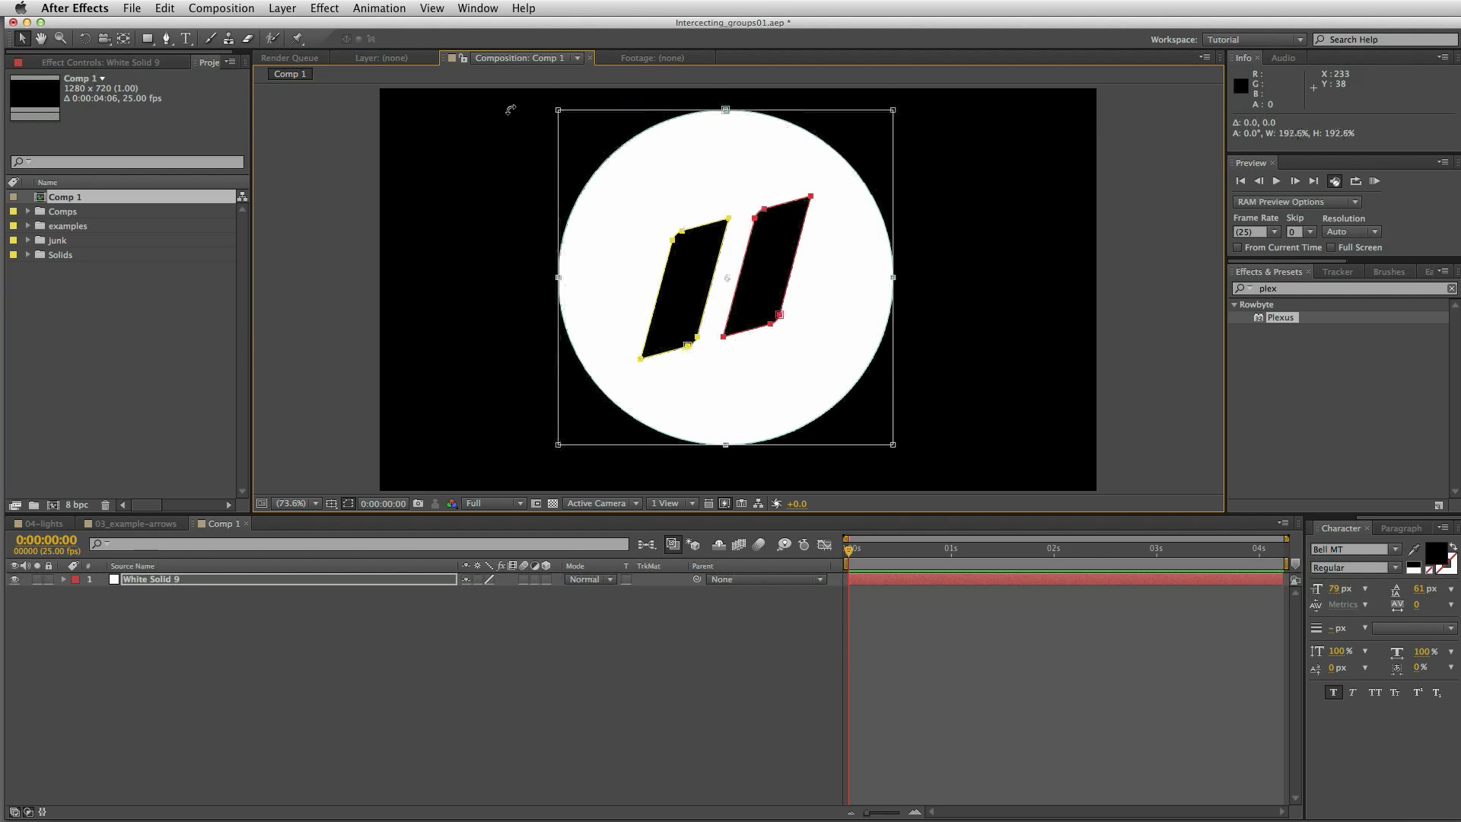
# Step: Reveal the masks of the White Solid 9 layer, apply the Plexus effect to it and add Paths geometry
pyautogui.click(274, 628)
pyautogui.click(170, 581)
pyautogui.press('m')
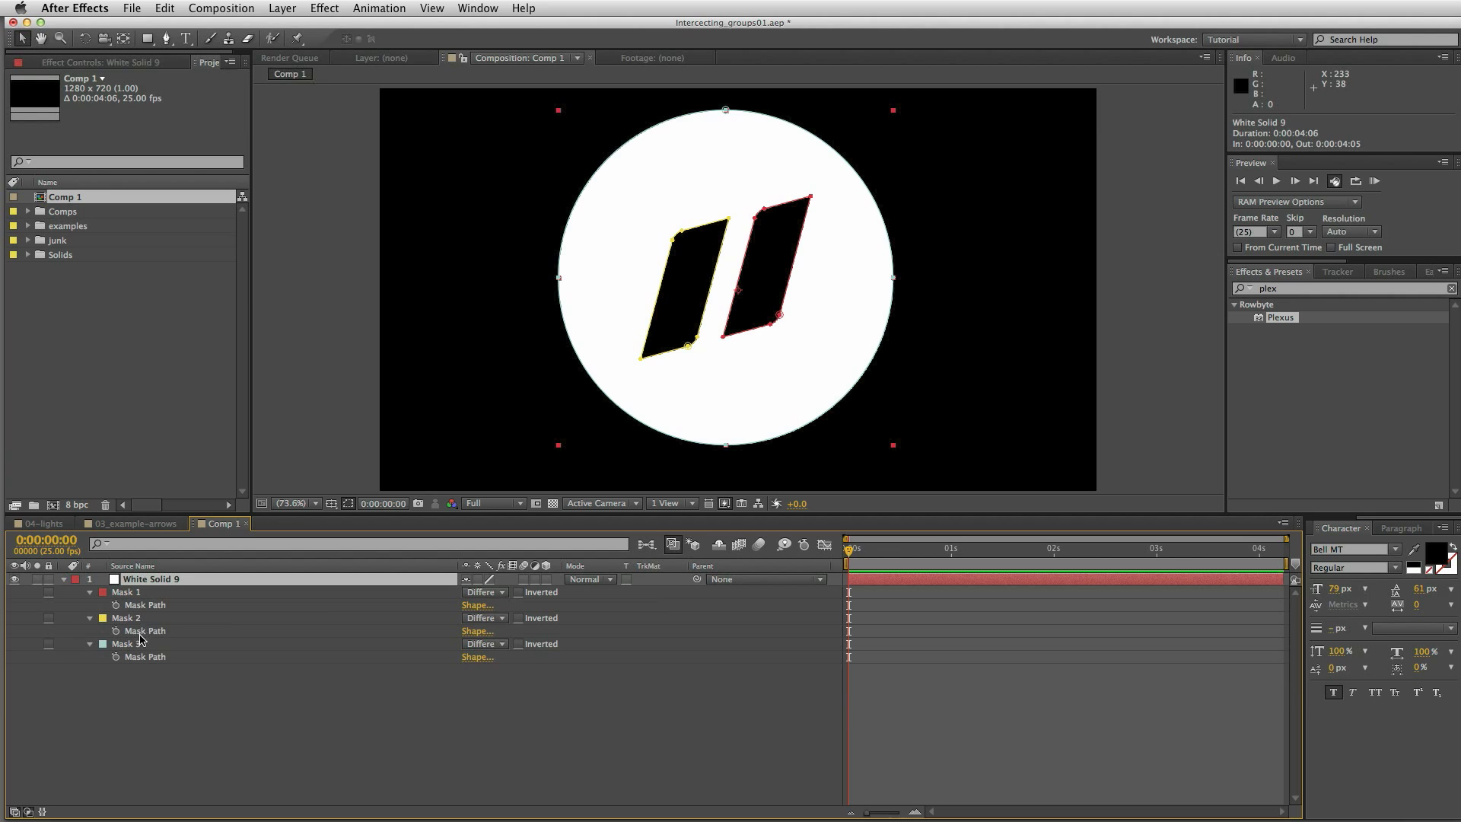
pyautogui.moveTo(1257, 320); pyautogui.dragTo(993, 579)
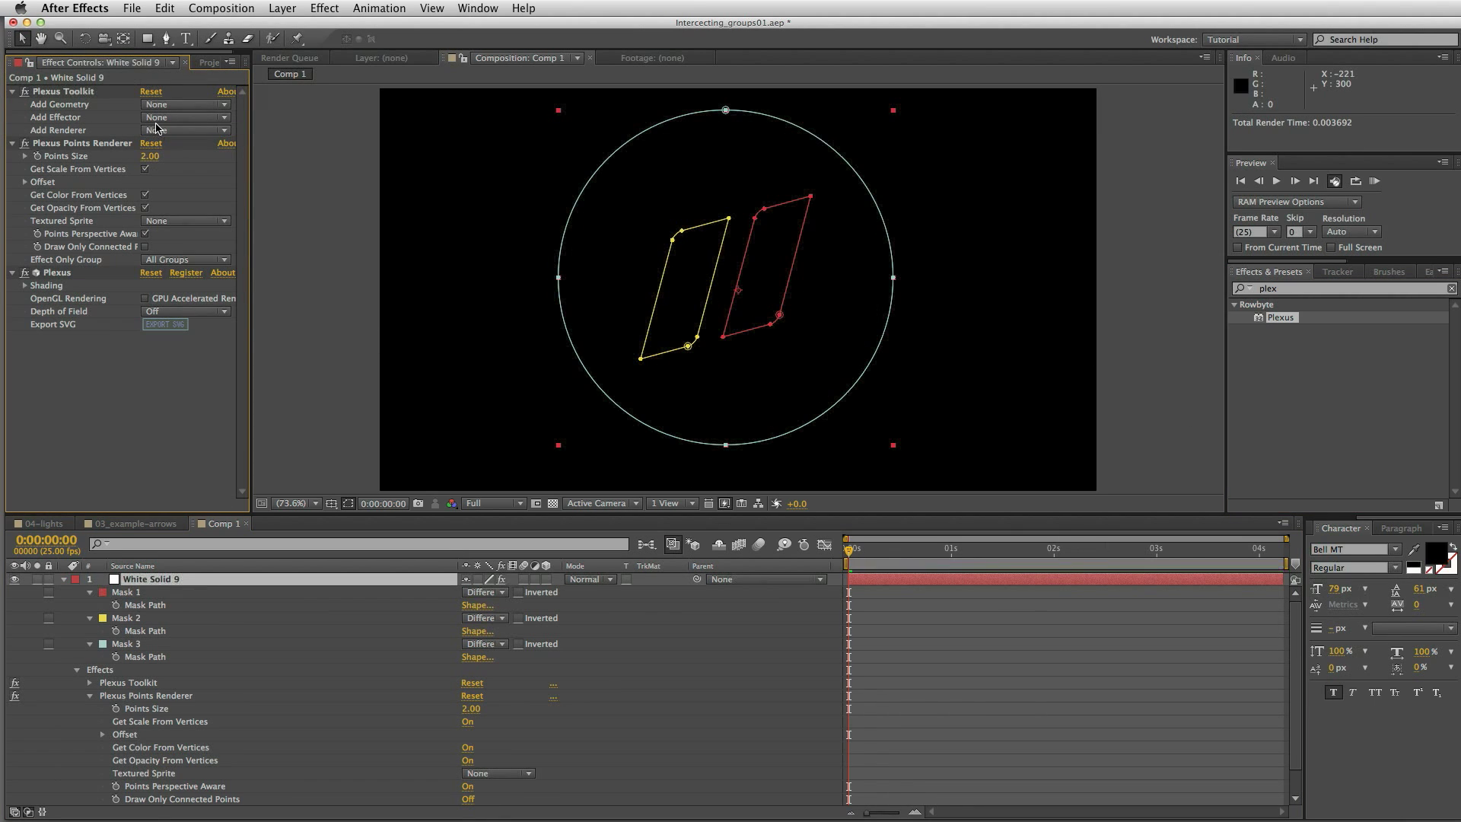
pyautogui.click(168, 105)
pyautogui.click(168, 146)
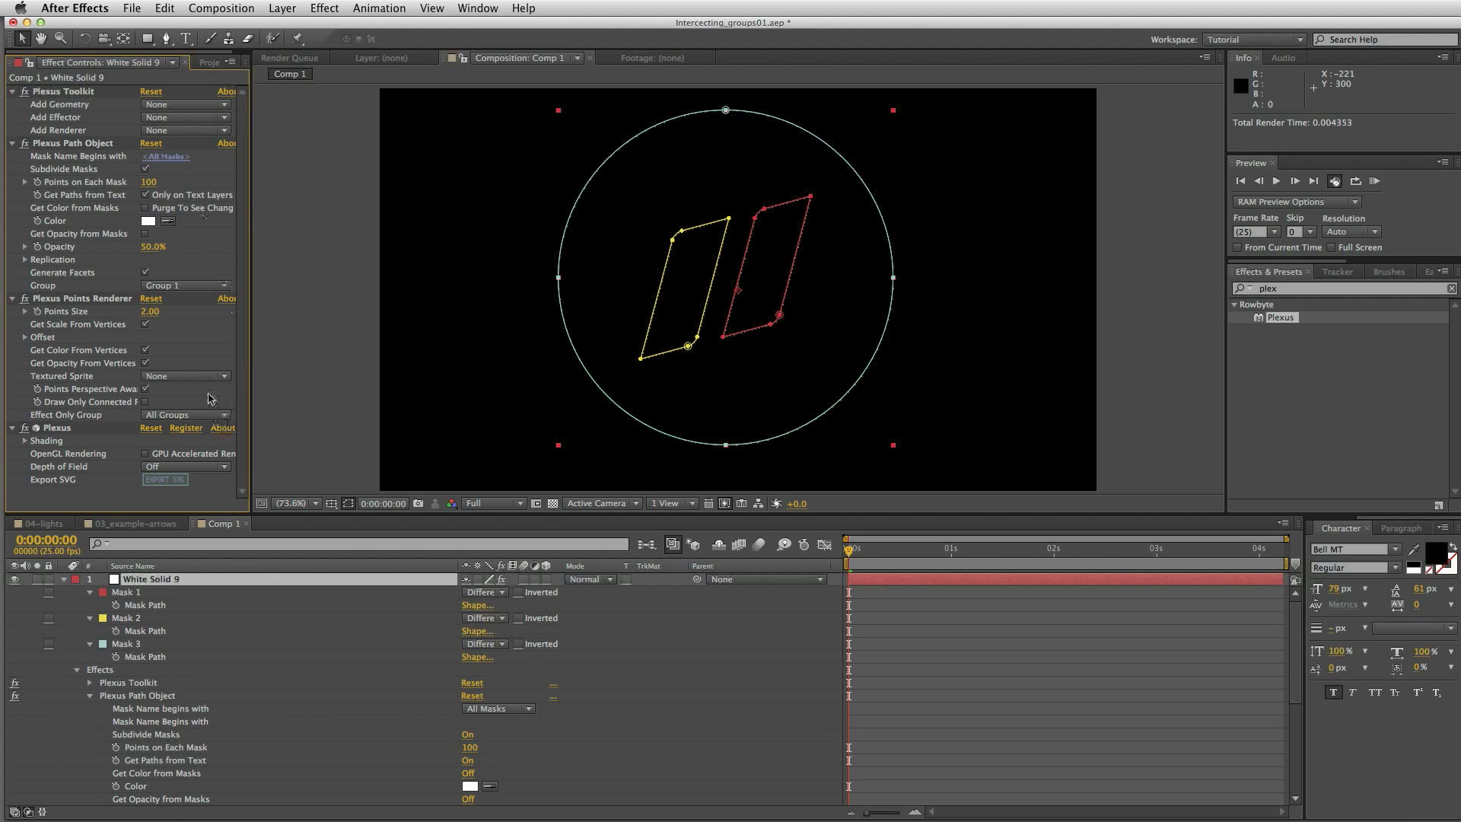
# Step: Rename all three masks on the White Solid 9 layer as 1
pyautogui.click(125, 592)
pyautogui.press('Return')
pyautogui.write('1')
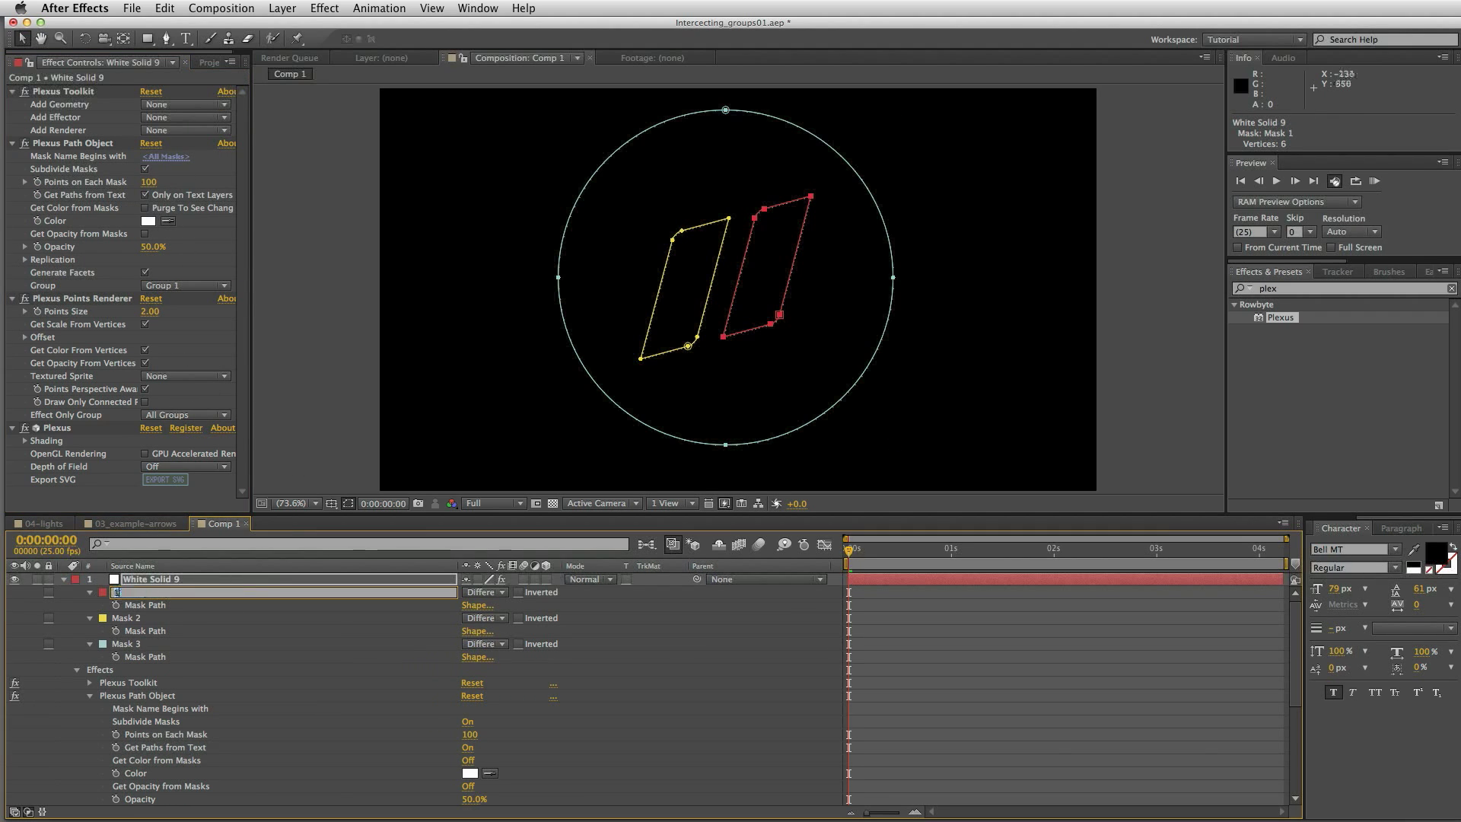
pyautogui.click(119, 618)
pyautogui.press('Return')
pyautogui.write('1')
pyautogui.click(136, 644)
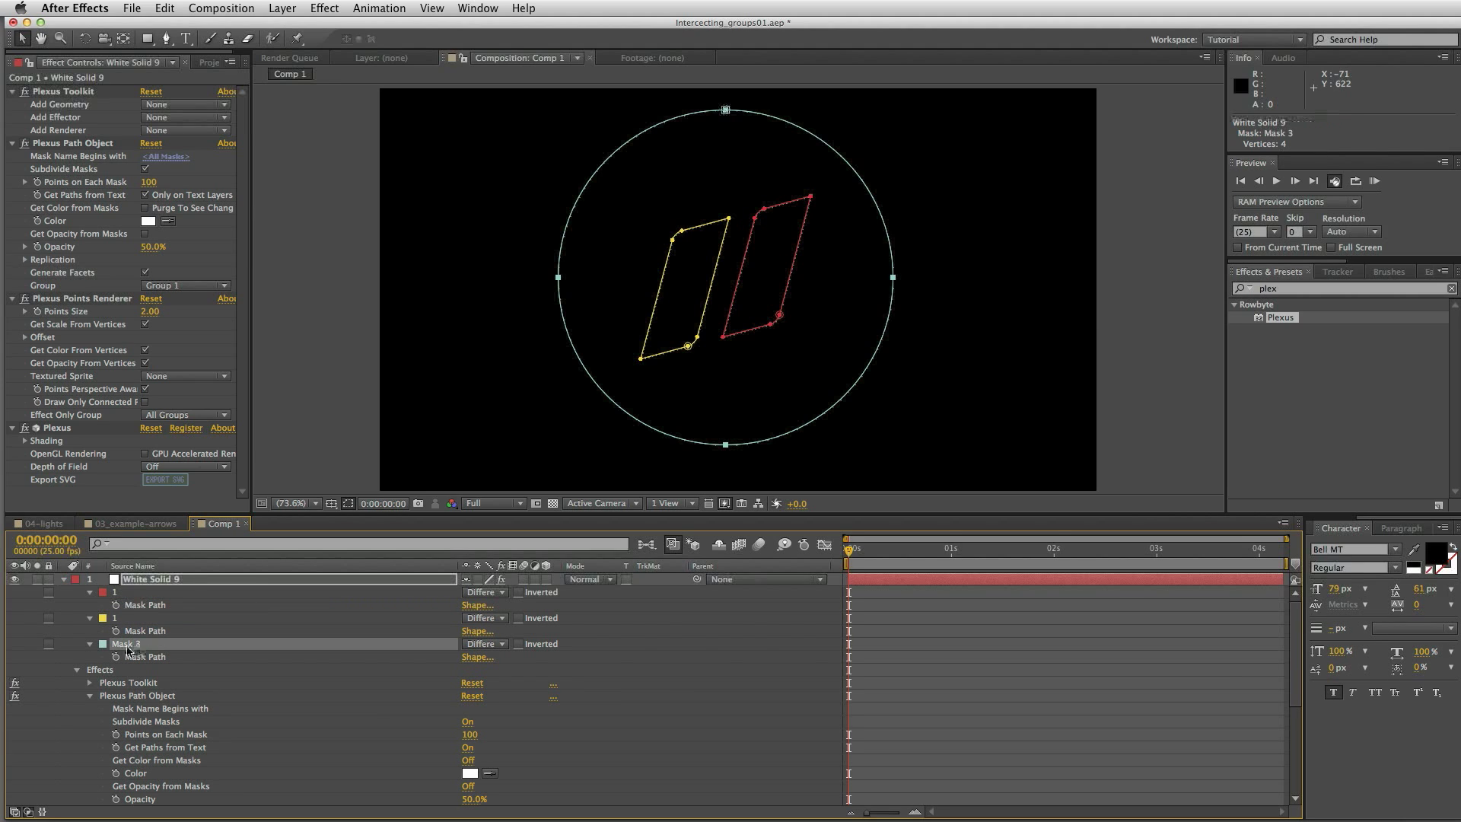
pyautogui.press('Return')
pyautogui.write('1')
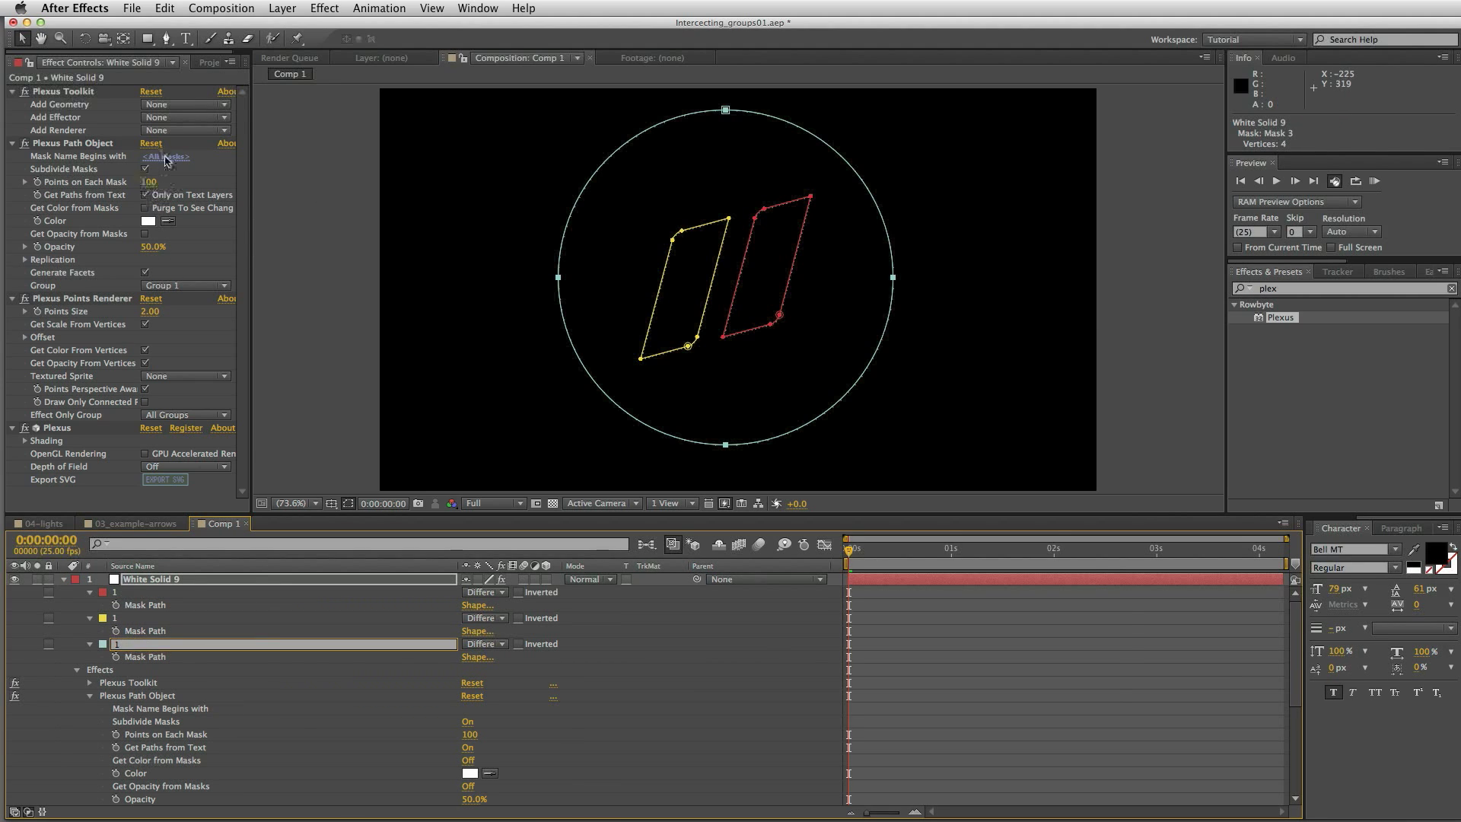
# Step: Limit the Plexus Path Object to masks whose name begins with 1
pyautogui.click(165, 157)
pyautogui.write('1')
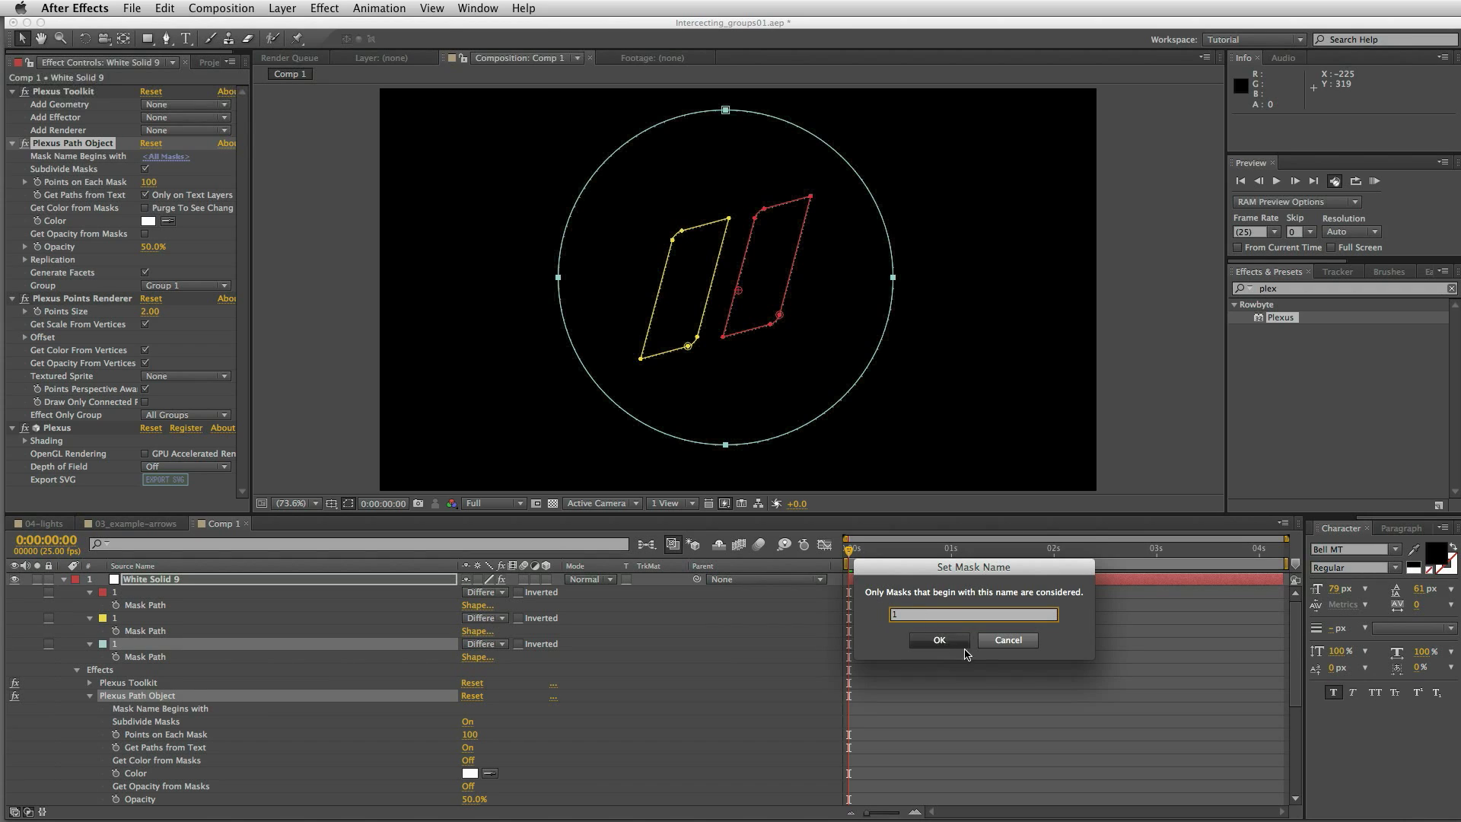
pyautogui.click(955, 642)
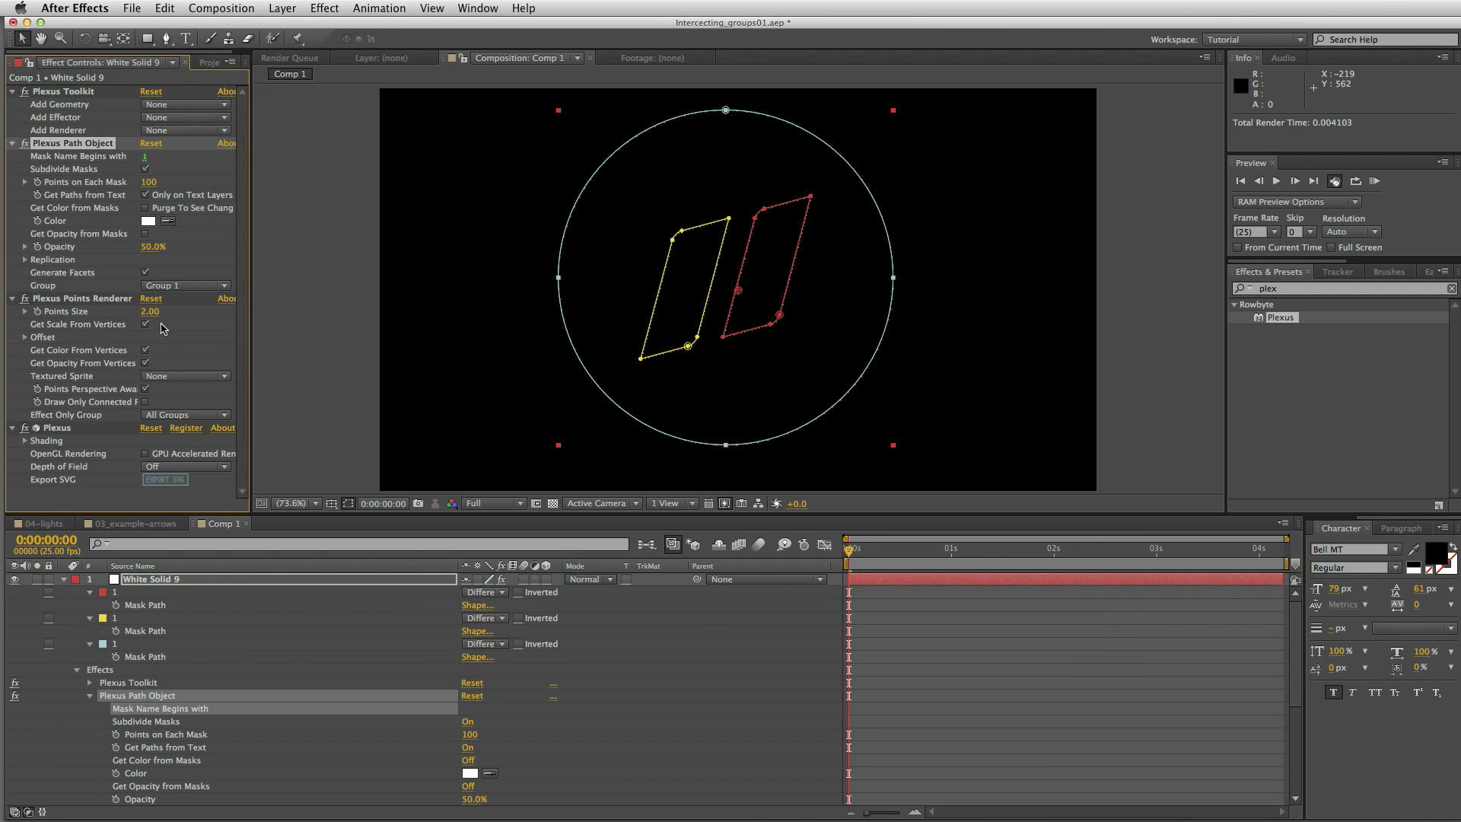
# Step: Replace the Plexus Points Renderer with a Lines renderer
pyautogui.click(95, 299)
pyautogui.press('Delete')
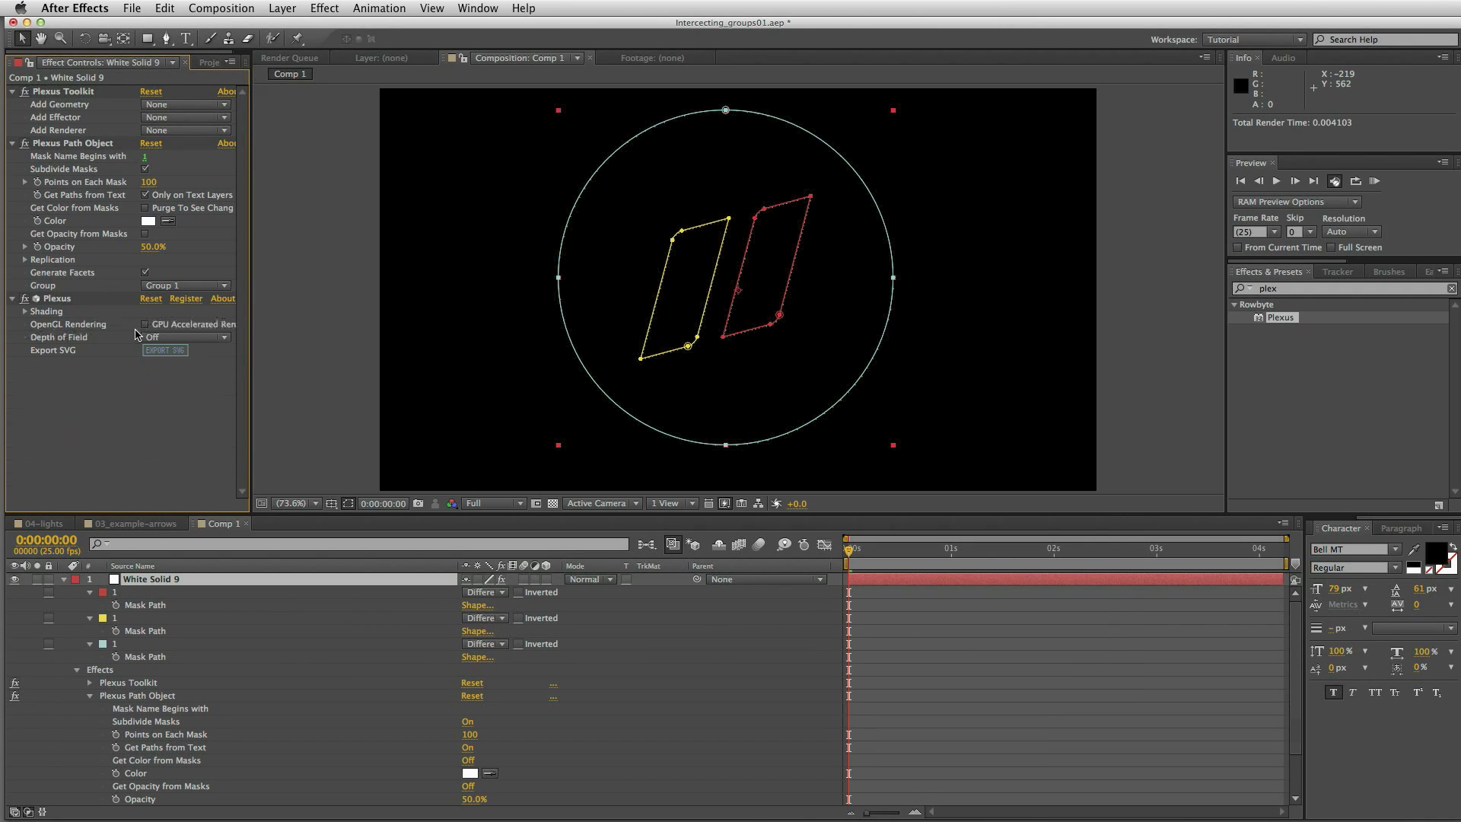
pyautogui.click(167, 131)
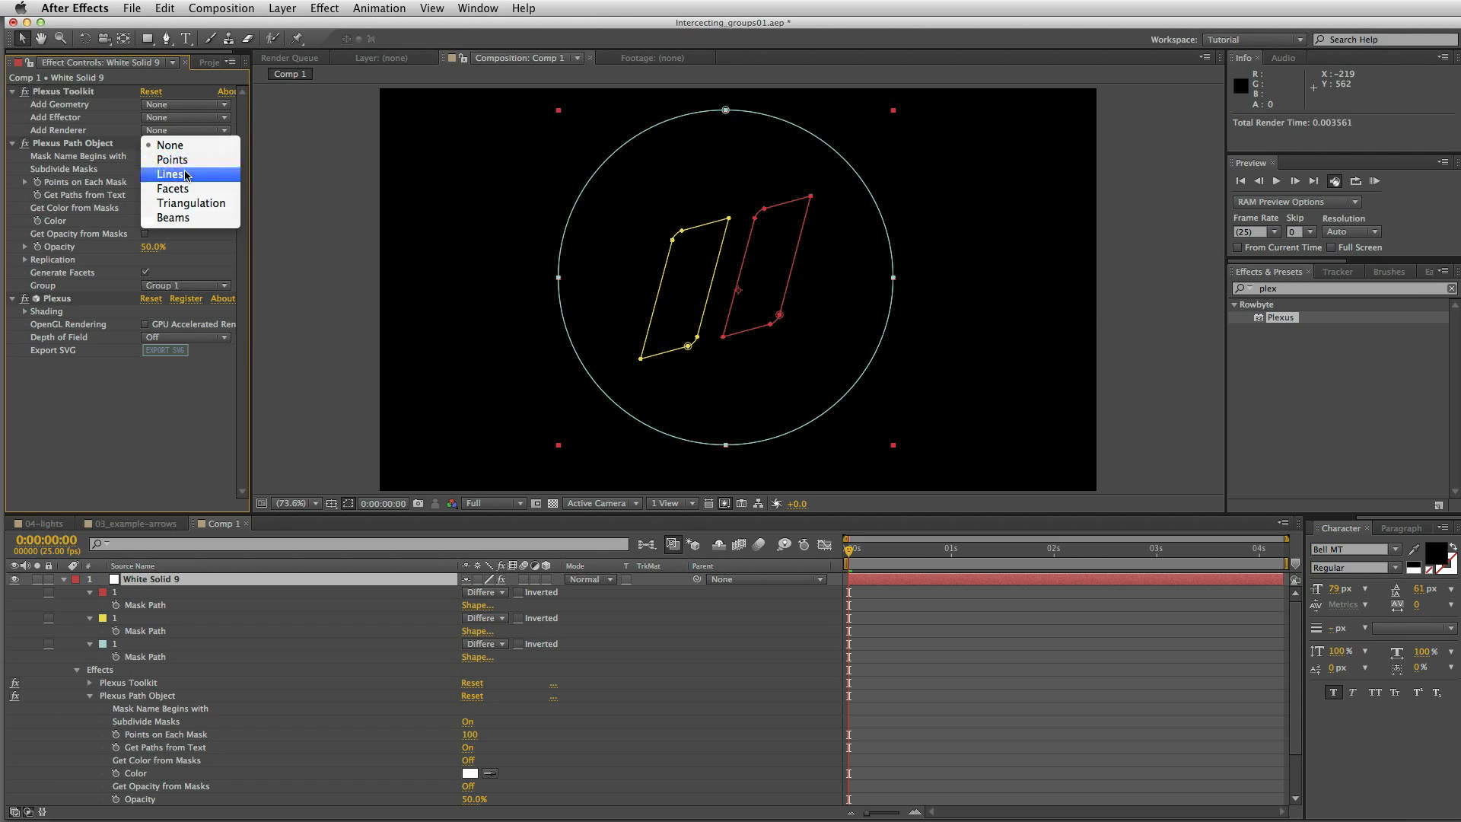
pyautogui.click(190, 183)
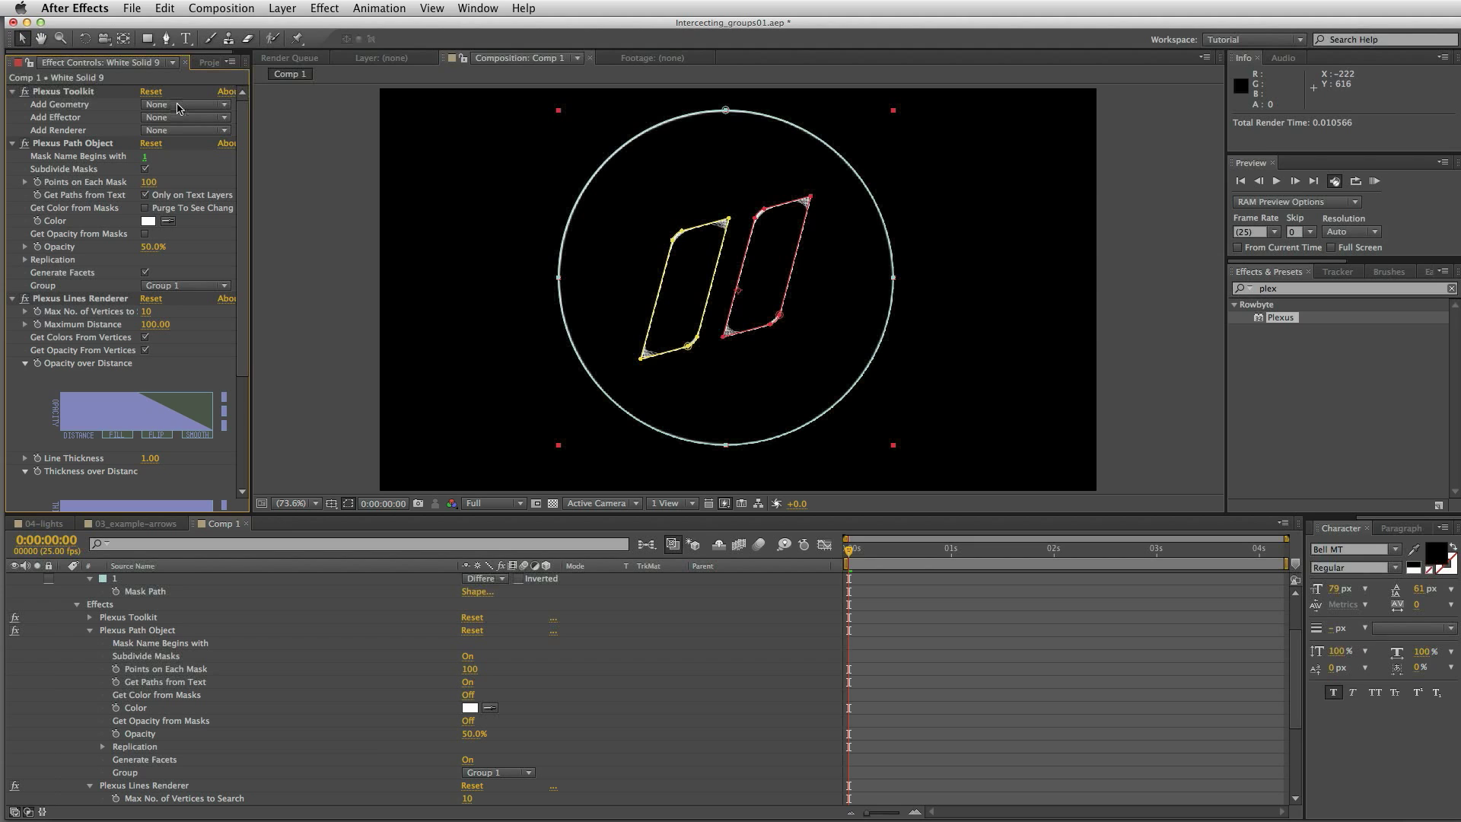
# Step: Add a second Paths geometry and draw a rectangular mask about 1195 by 250 px across the middle of the circle
pyautogui.click(178, 107)
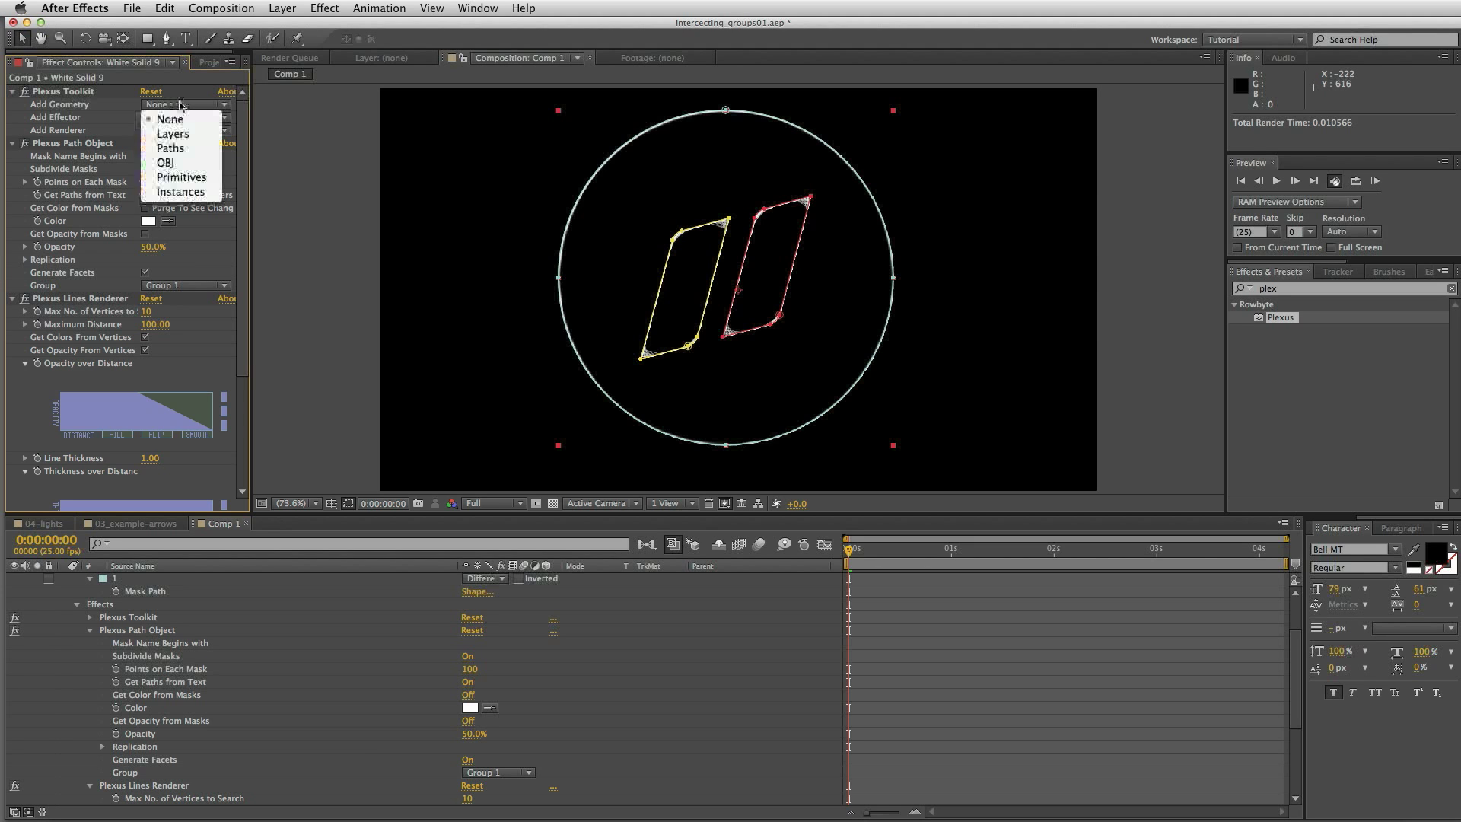
pyautogui.click(191, 155)
pyautogui.click(148, 38)
pyautogui.moveTo(420, 203); pyautogui.dragTo(505, 254)
pyautogui.moveTo(585, 288)
pyautogui.mouseDown()
pyautogui.moveTo(696, 320)
pyautogui.moveTo(1088, 343)
pyautogui.mouseUp()
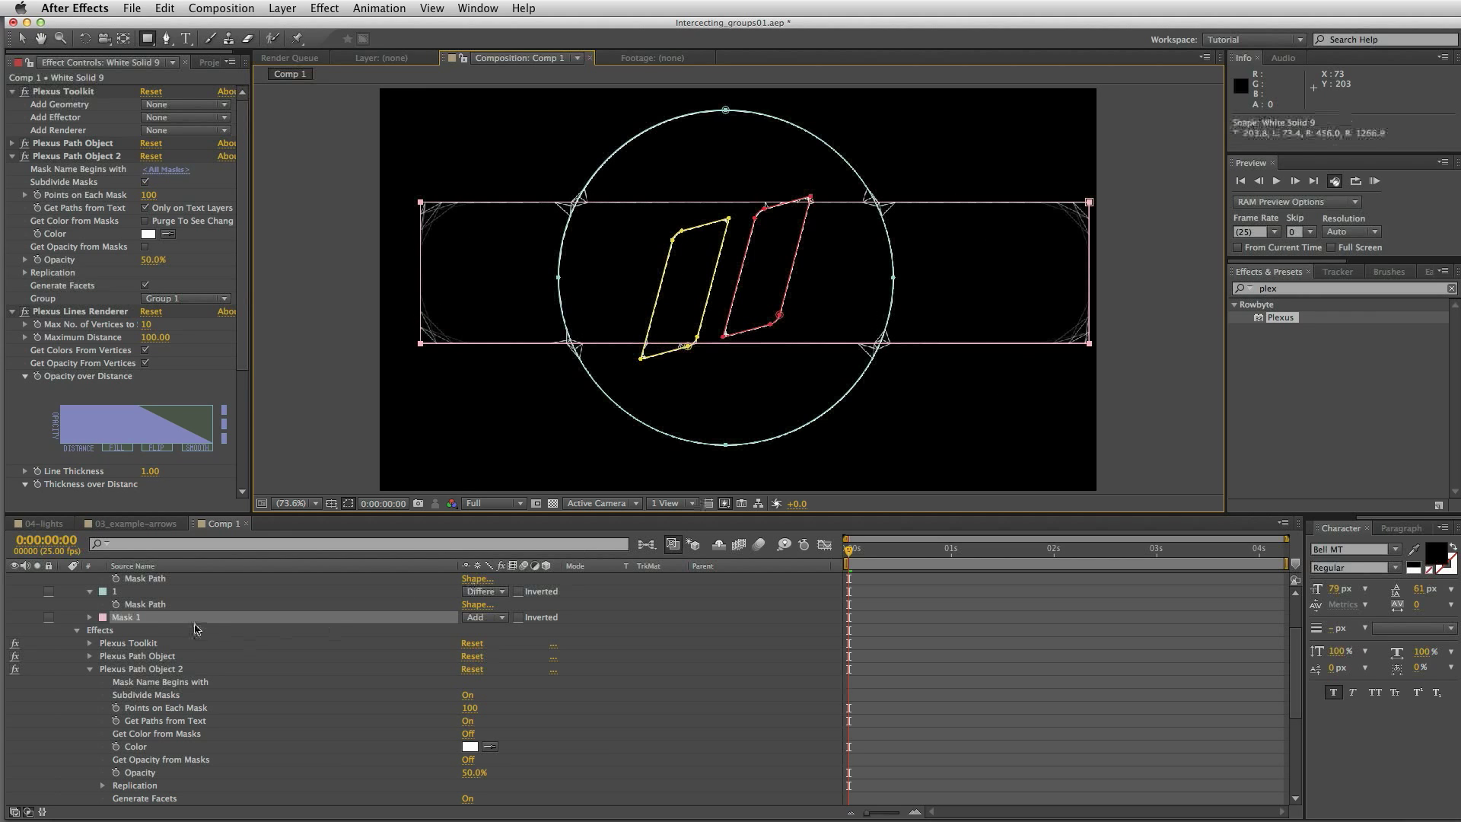
# Step: Rename the new rectangular mask as 2
pyautogui.press('Return')
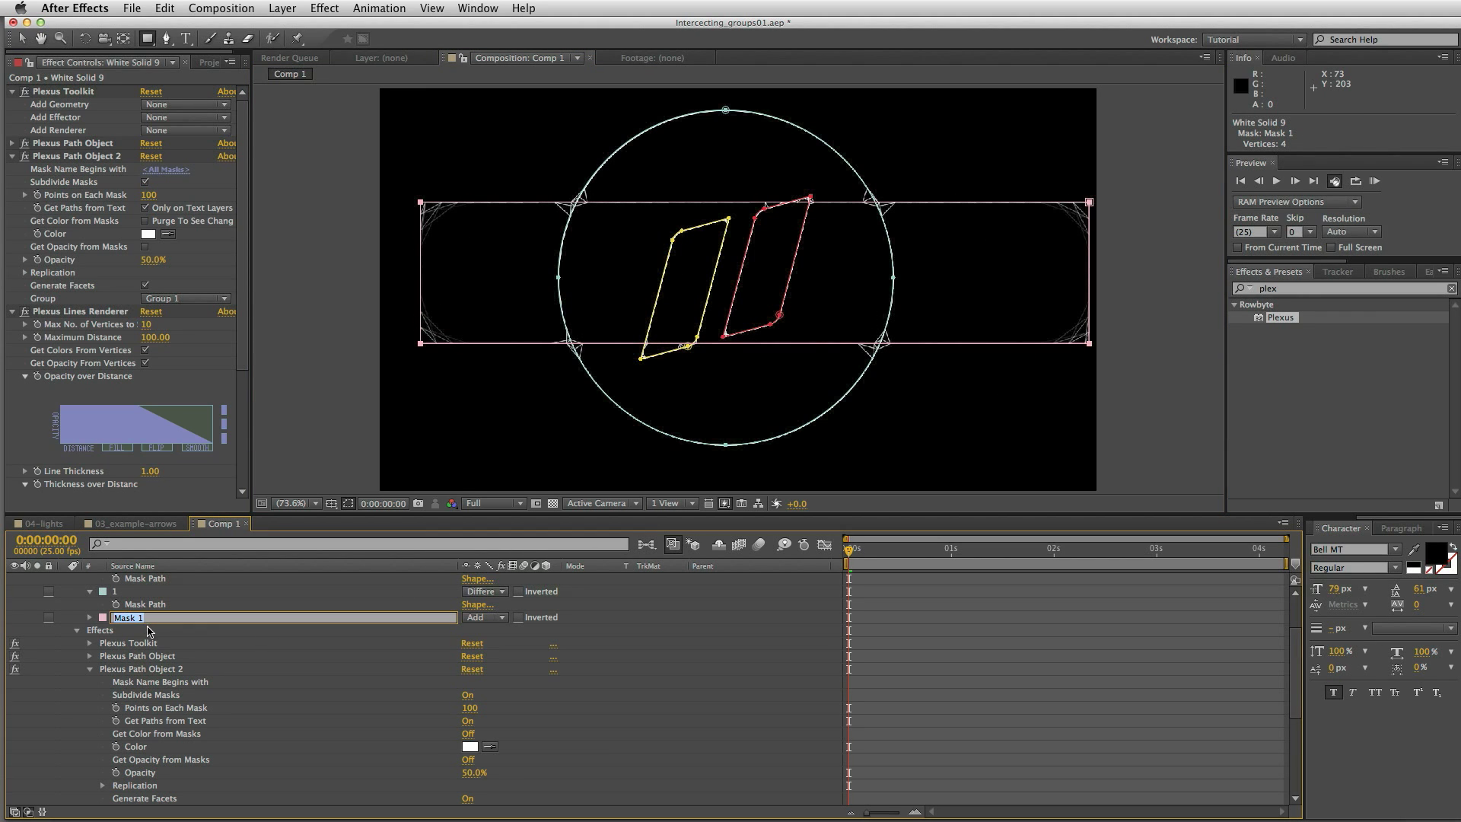
pyautogui.click(193, 633)
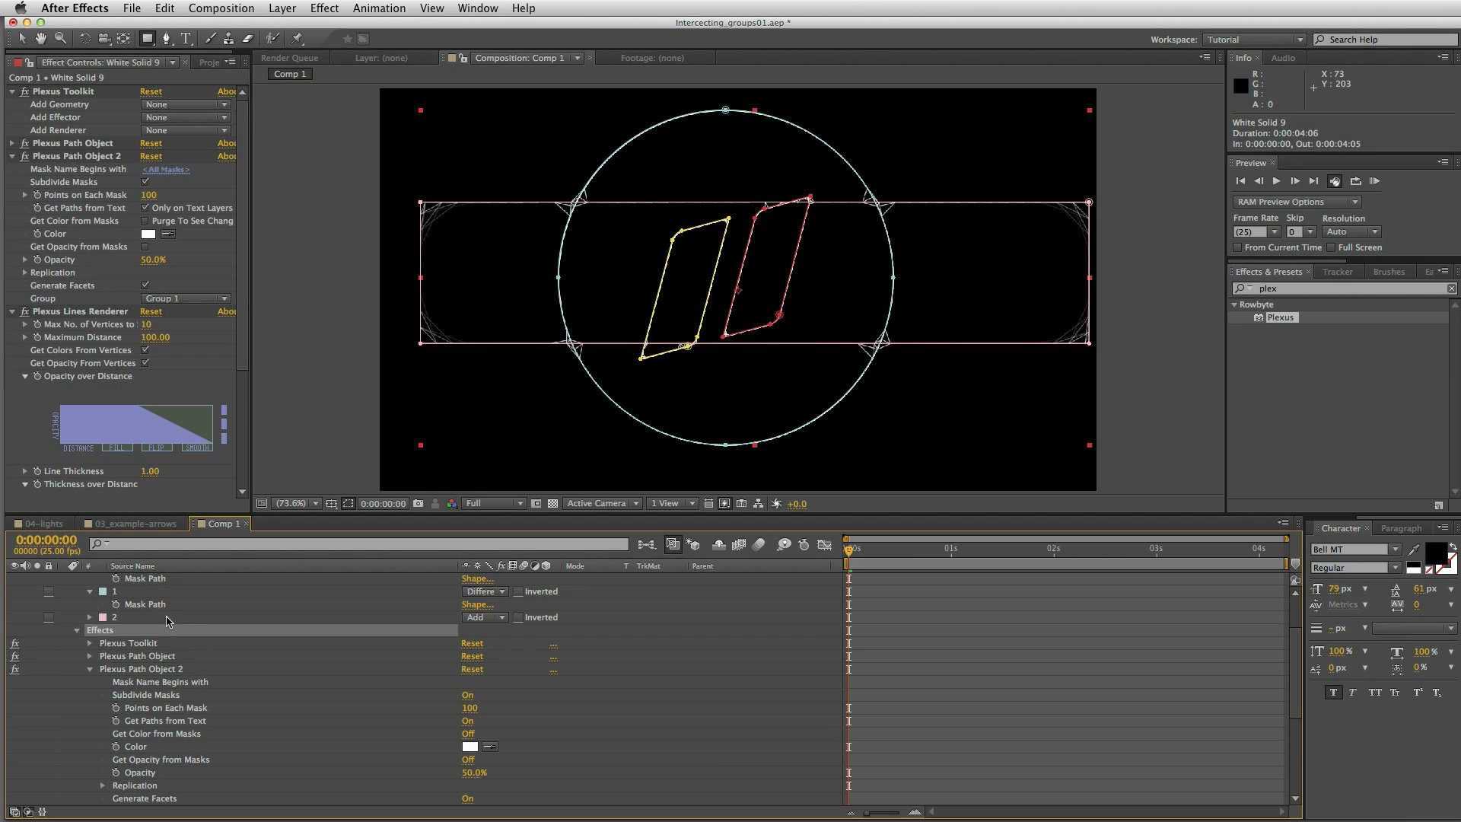
pyautogui.click(170, 619)
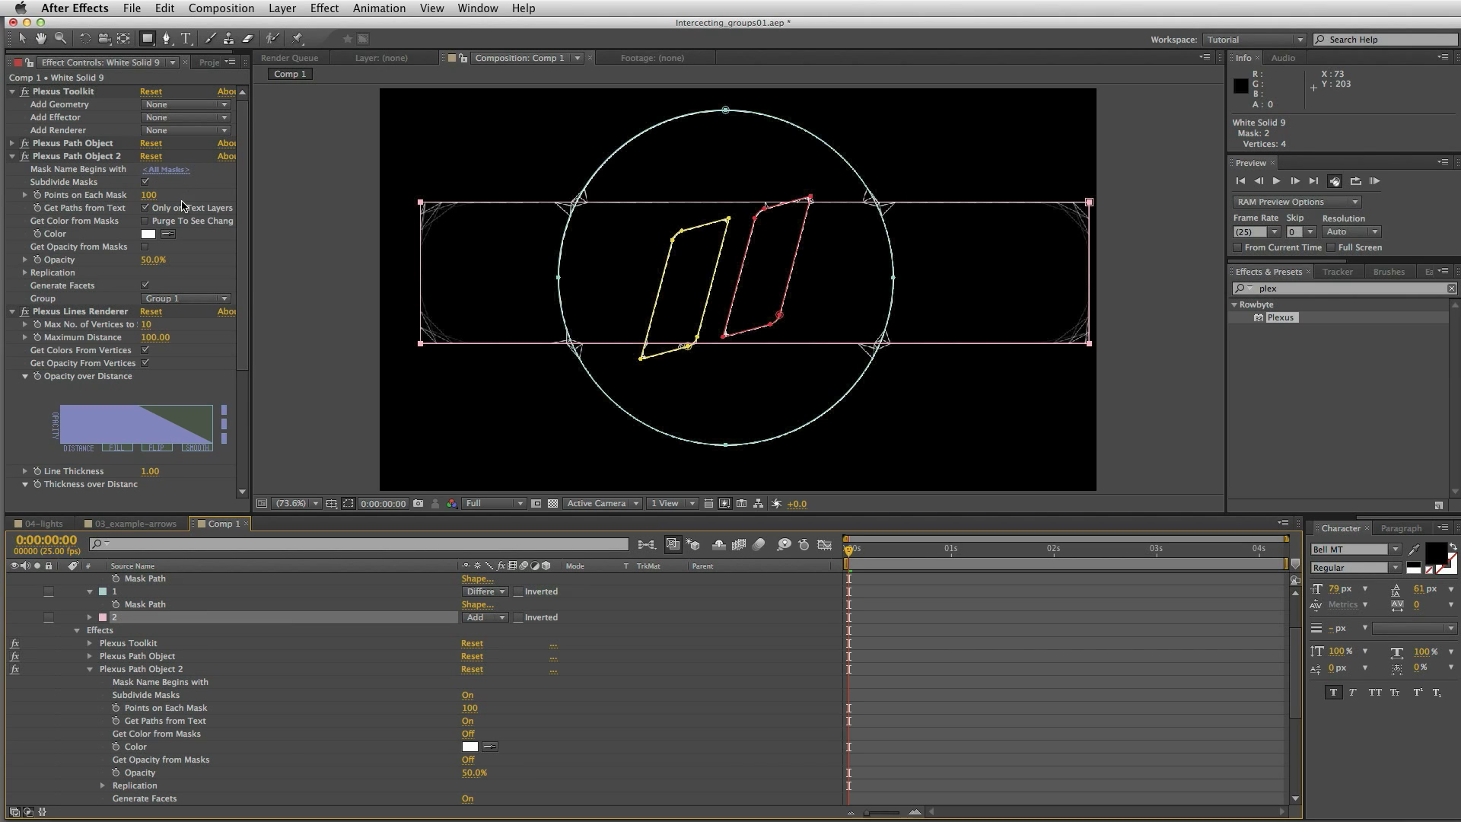
# Step: Limit Plexus Path Object 2 to masks whose name begins with 2 and assign it to Group 2
pyautogui.click(168, 168)
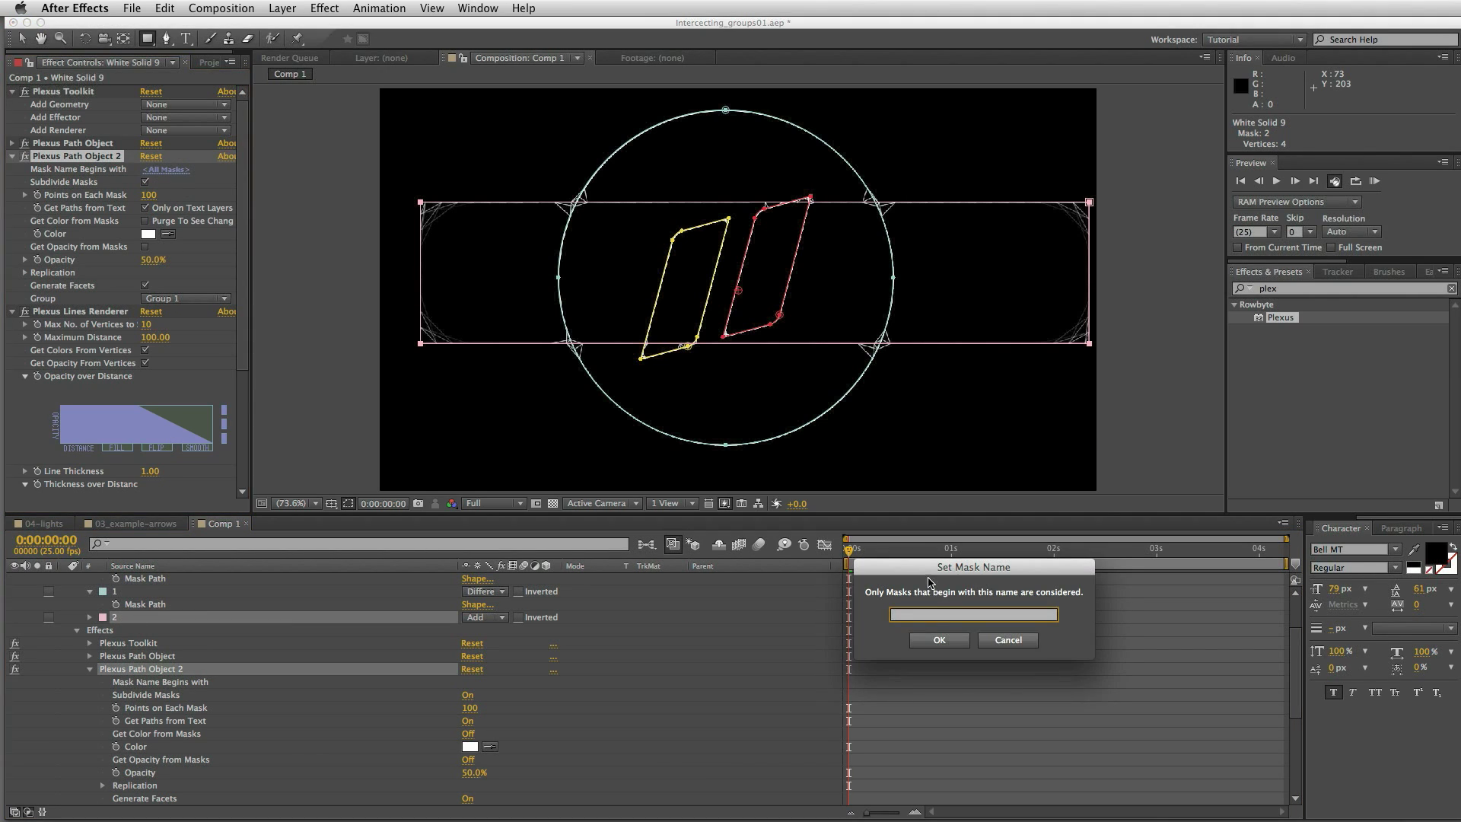
pyautogui.write('2')
pyautogui.click(939, 640)
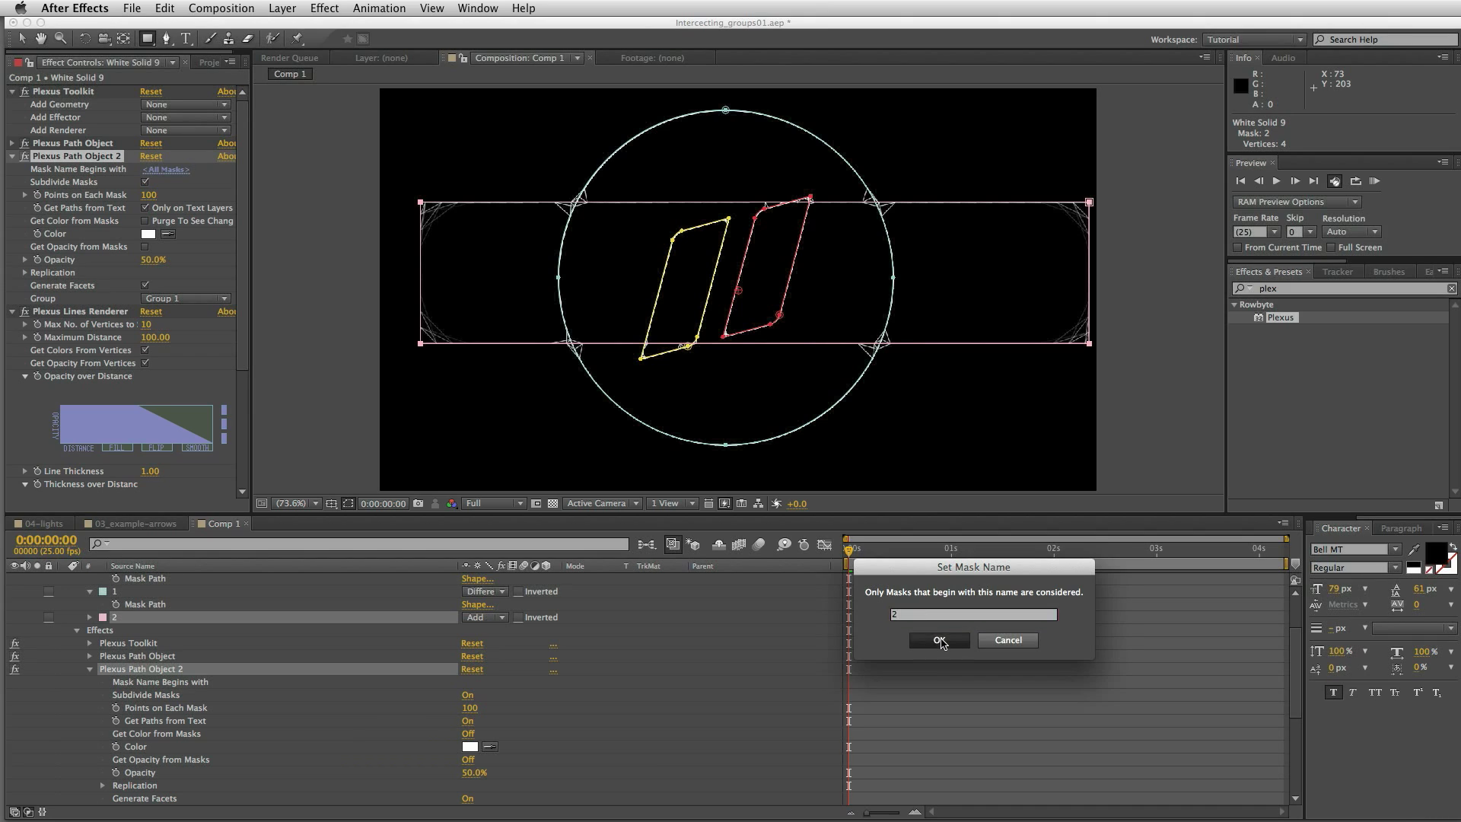
pyautogui.click(179, 300)
pyautogui.click(195, 328)
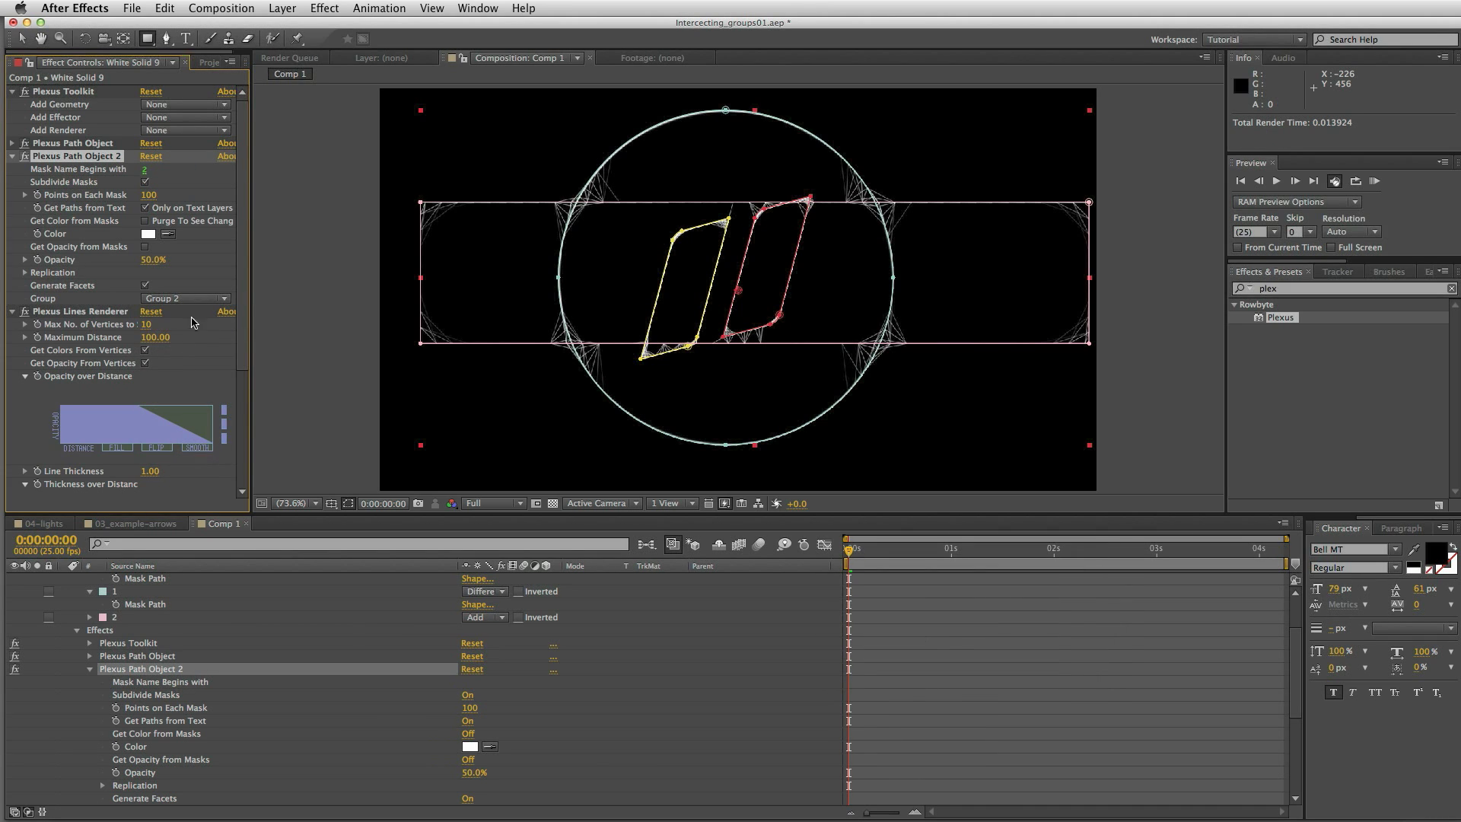
# Step: Set the Plexus Lines Renderer to draw lines between Different Groups
pyautogui.moveTo(243, 348); pyautogui.dragTo(243, 467)
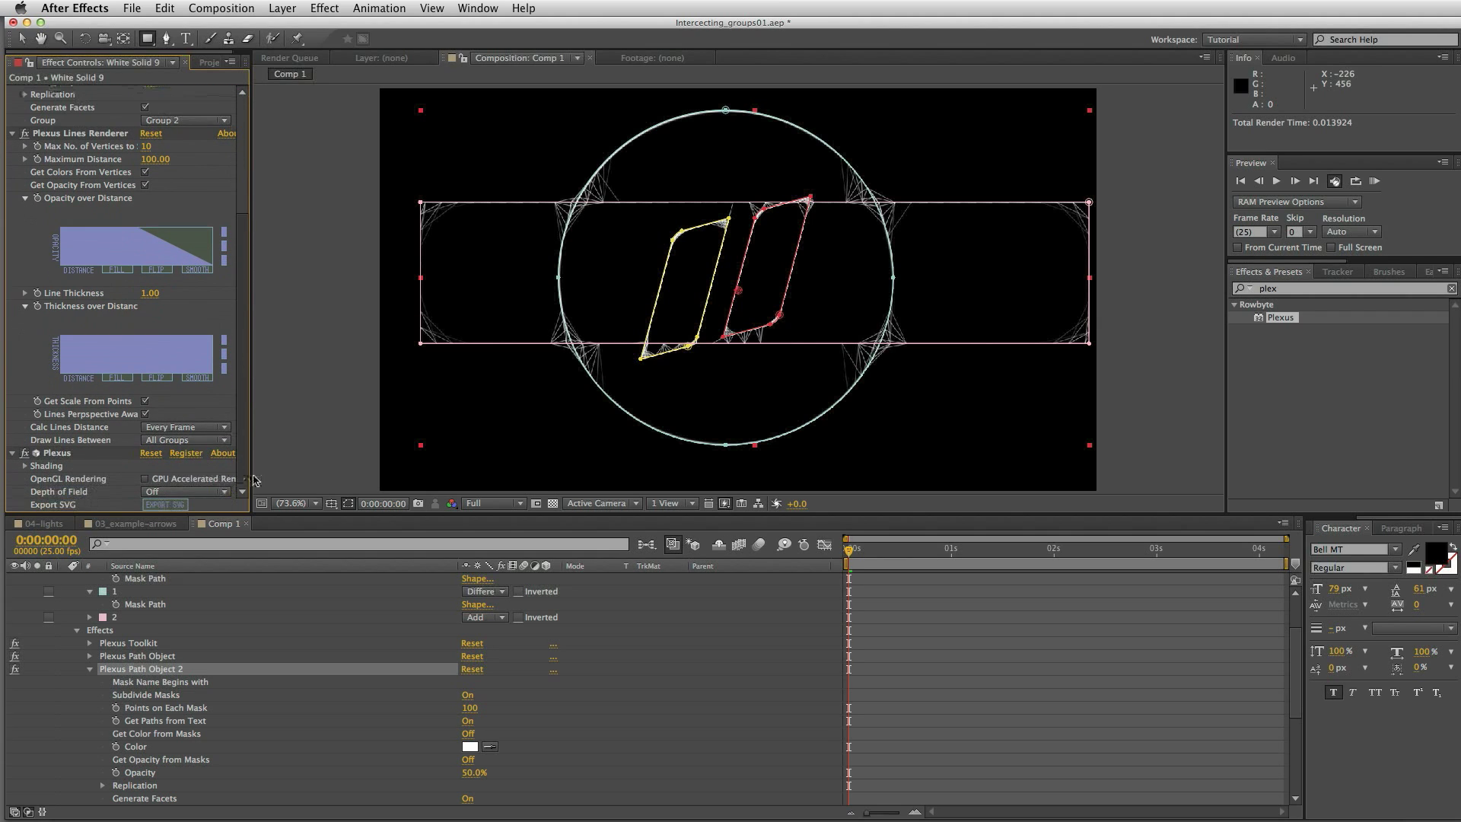
pyautogui.click(200, 446)
pyautogui.click(213, 472)
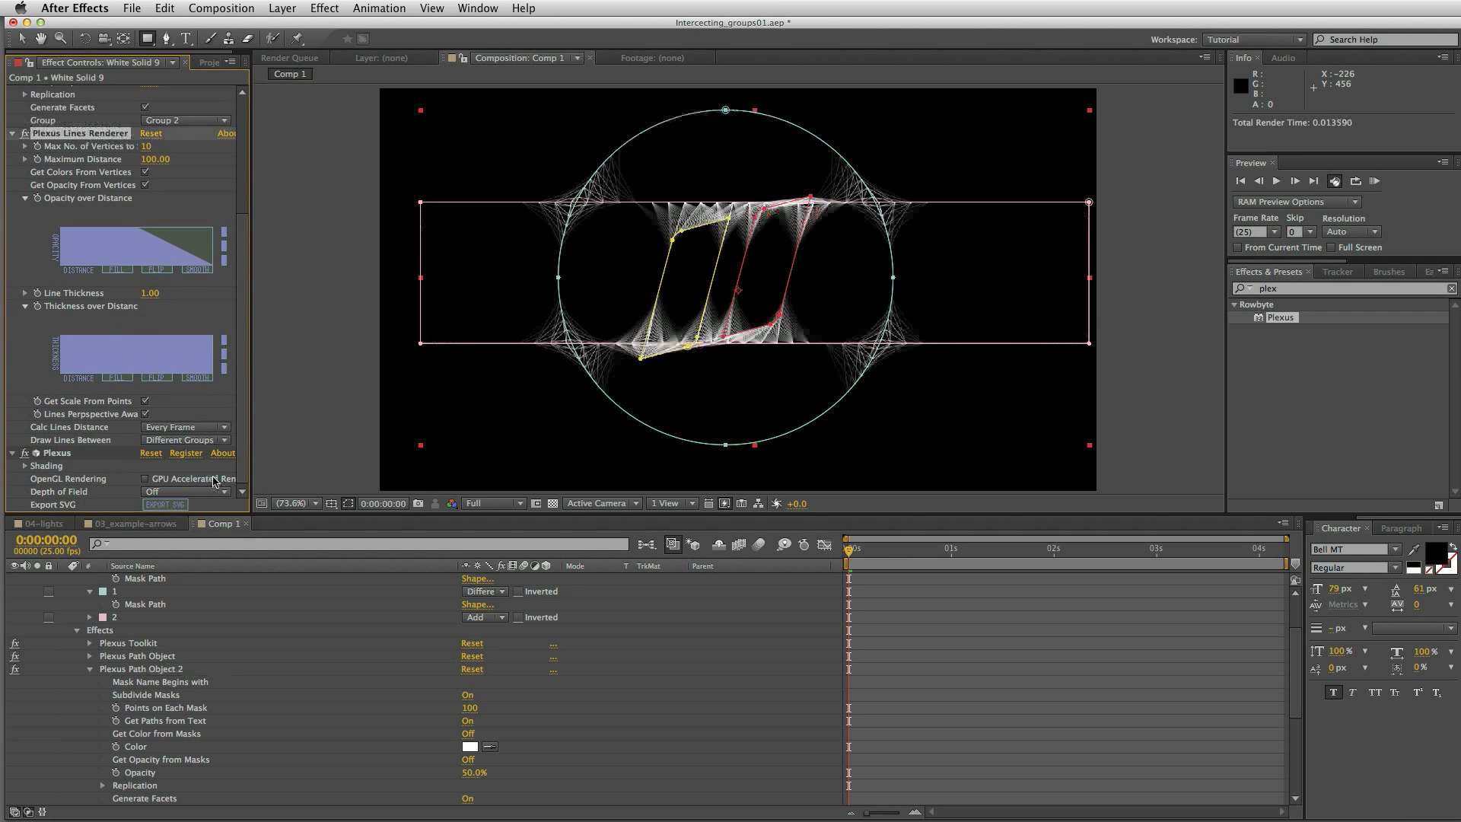
# Step: Keyframe the Mask Path of mask 2 at 0:00:00:00 with the rectangle moved above the frame
pyautogui.click(115, 617)
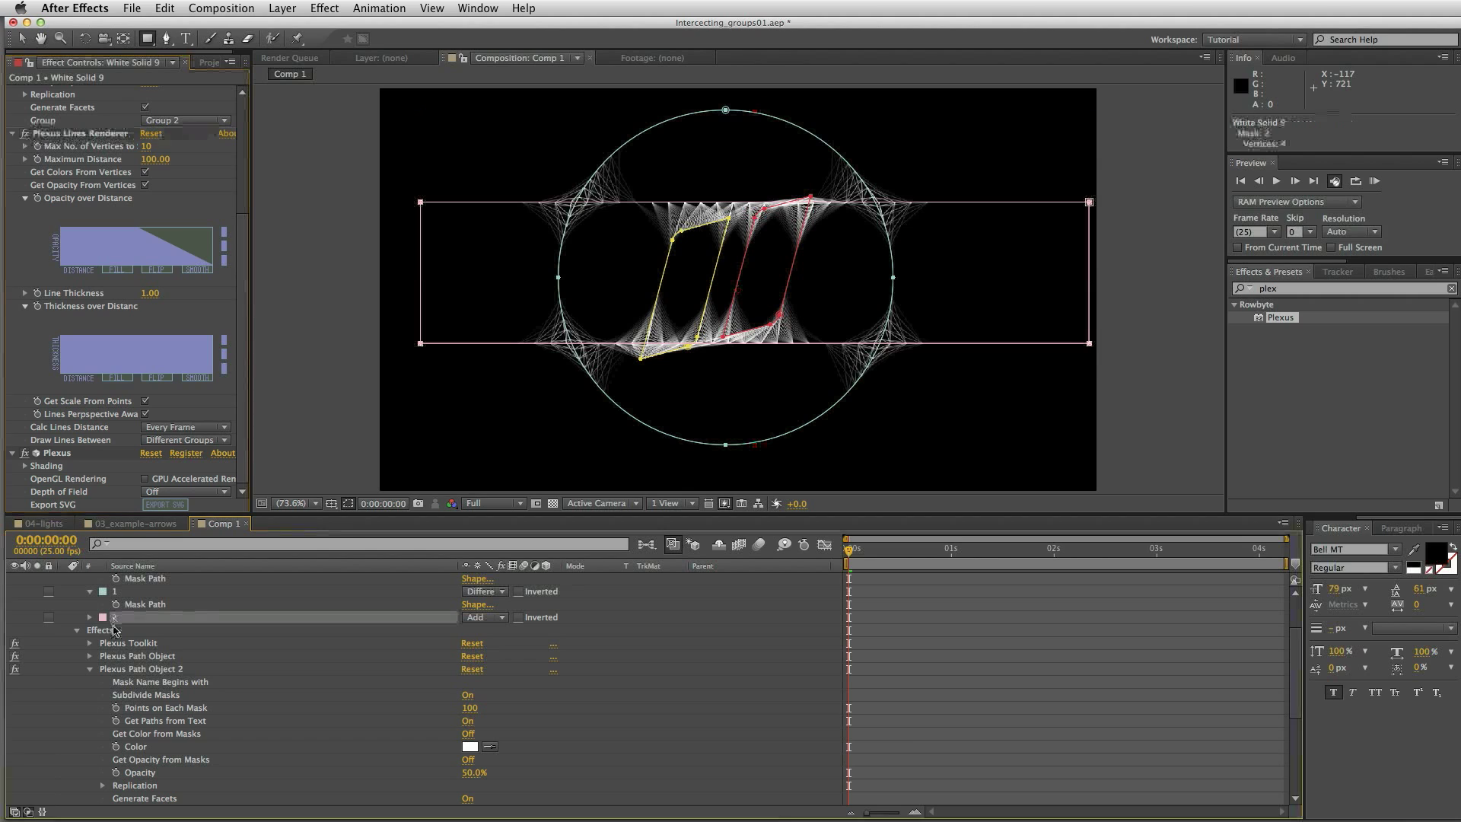
pyautogui.press('m')
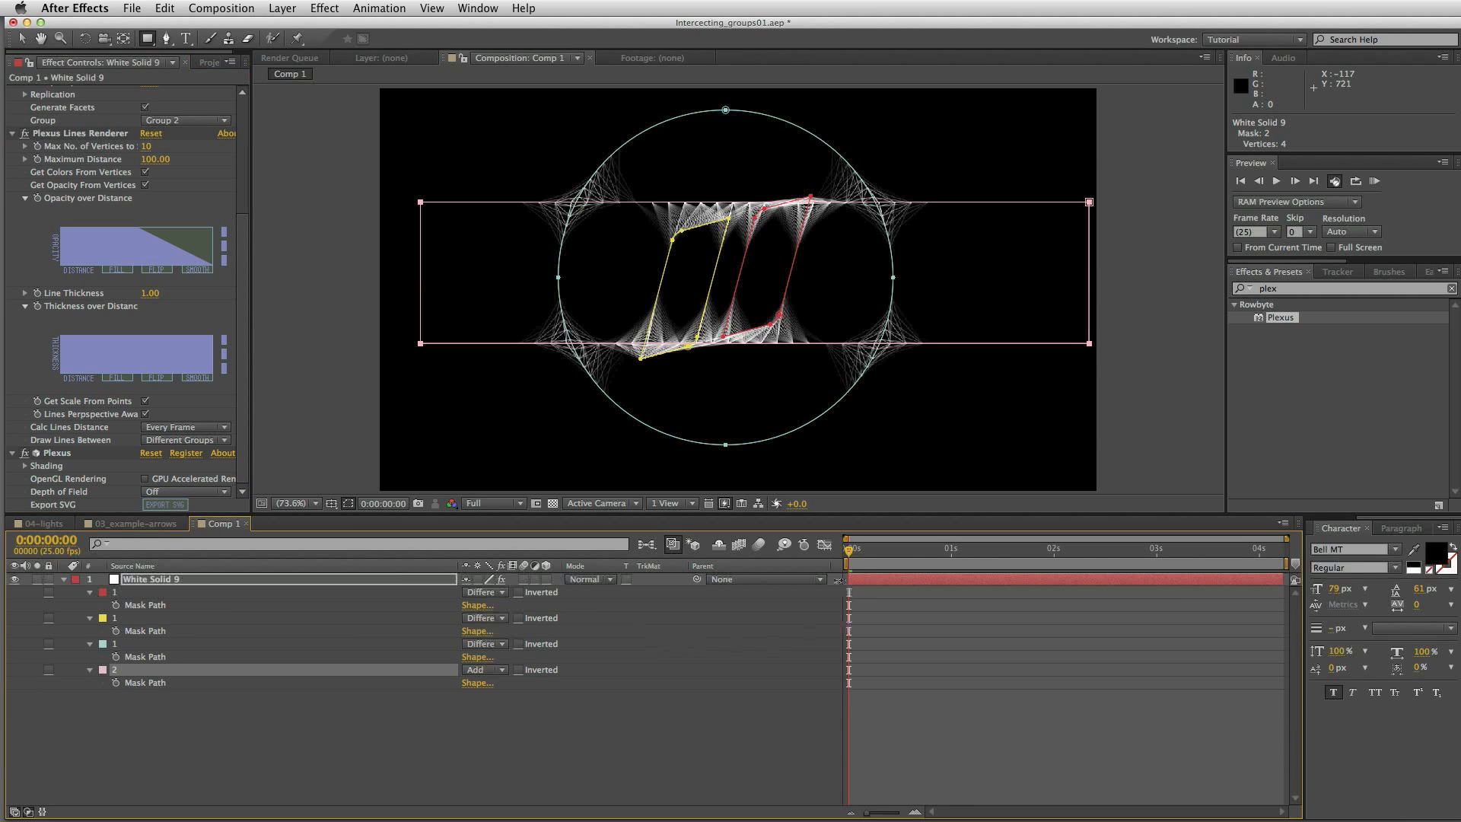
pyautogui.click(116, 682)
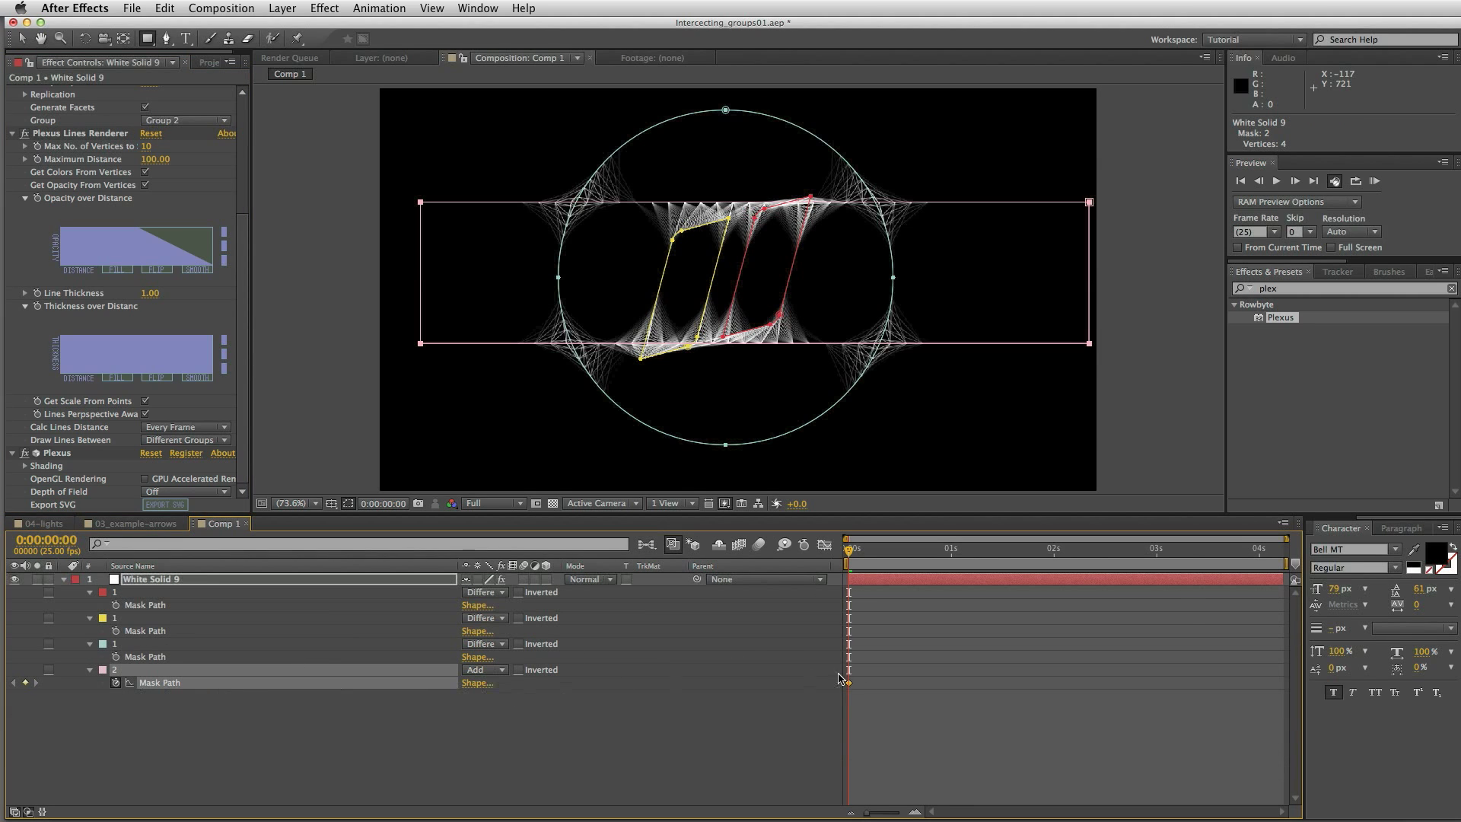
pyautogui.moveTo(1090, 347); pyautogui.dragTo(1064, 70)
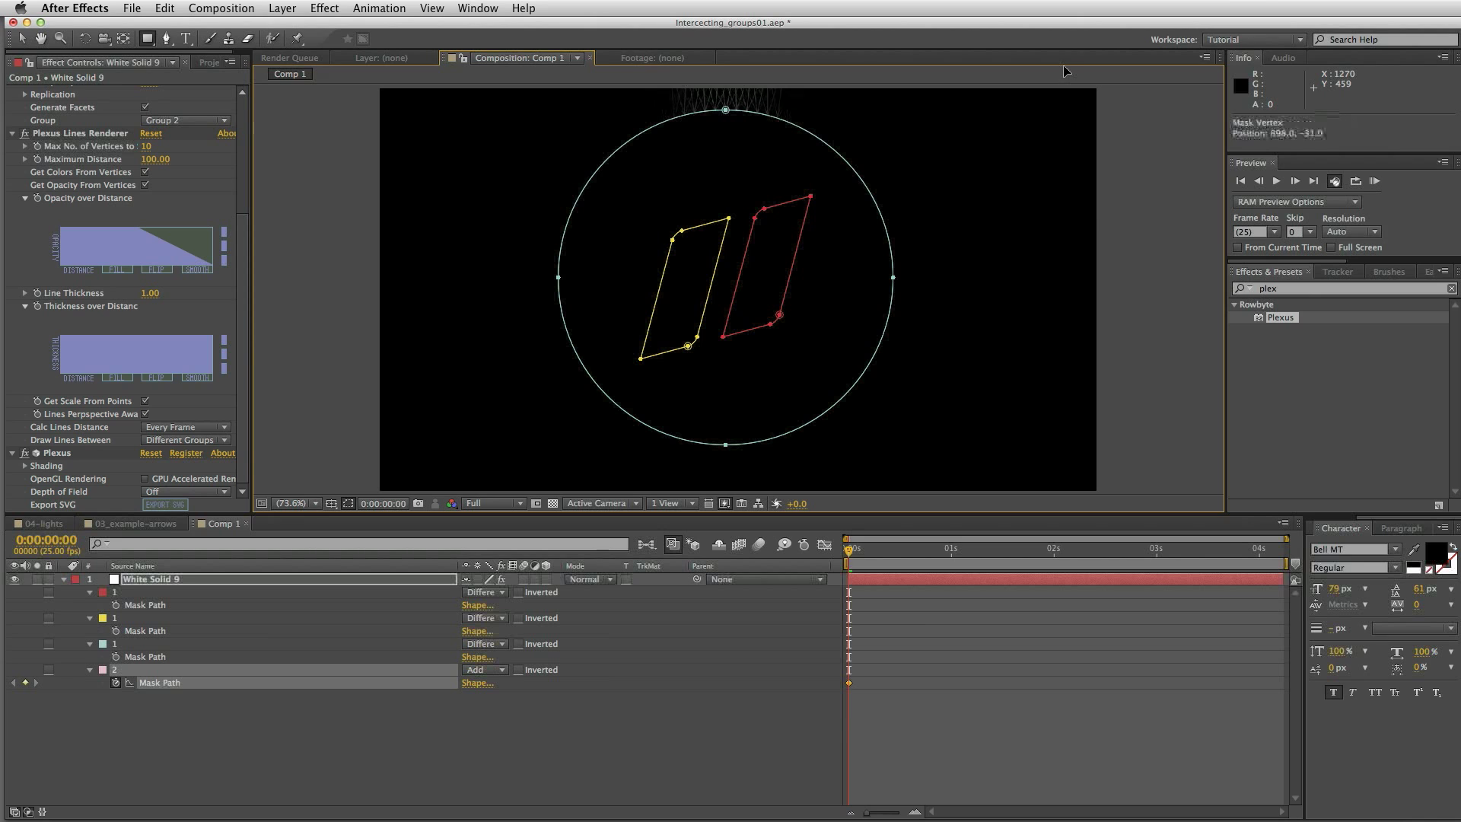
# Step: Keyframe the Mask Path of mask 2 at 0:00:02:02 with the rectangle moved below the frame
pyautogui.moveTo(904, 557); pyautogui.dragTo(1062, 552)
pyautogui.press(',')
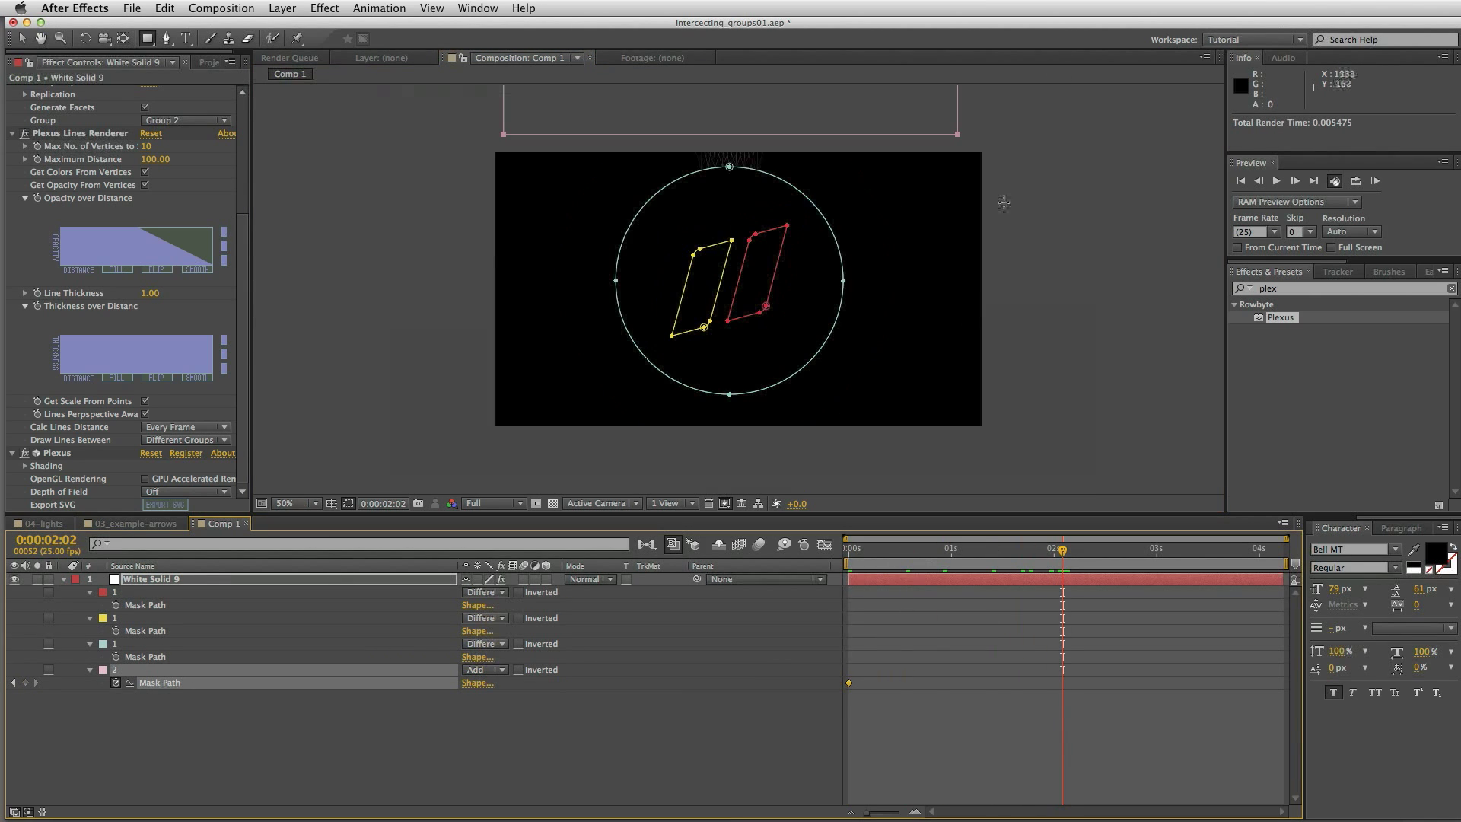
pyautogui.moveTo(957, 140); pyautogui.dragTo(973, 436)
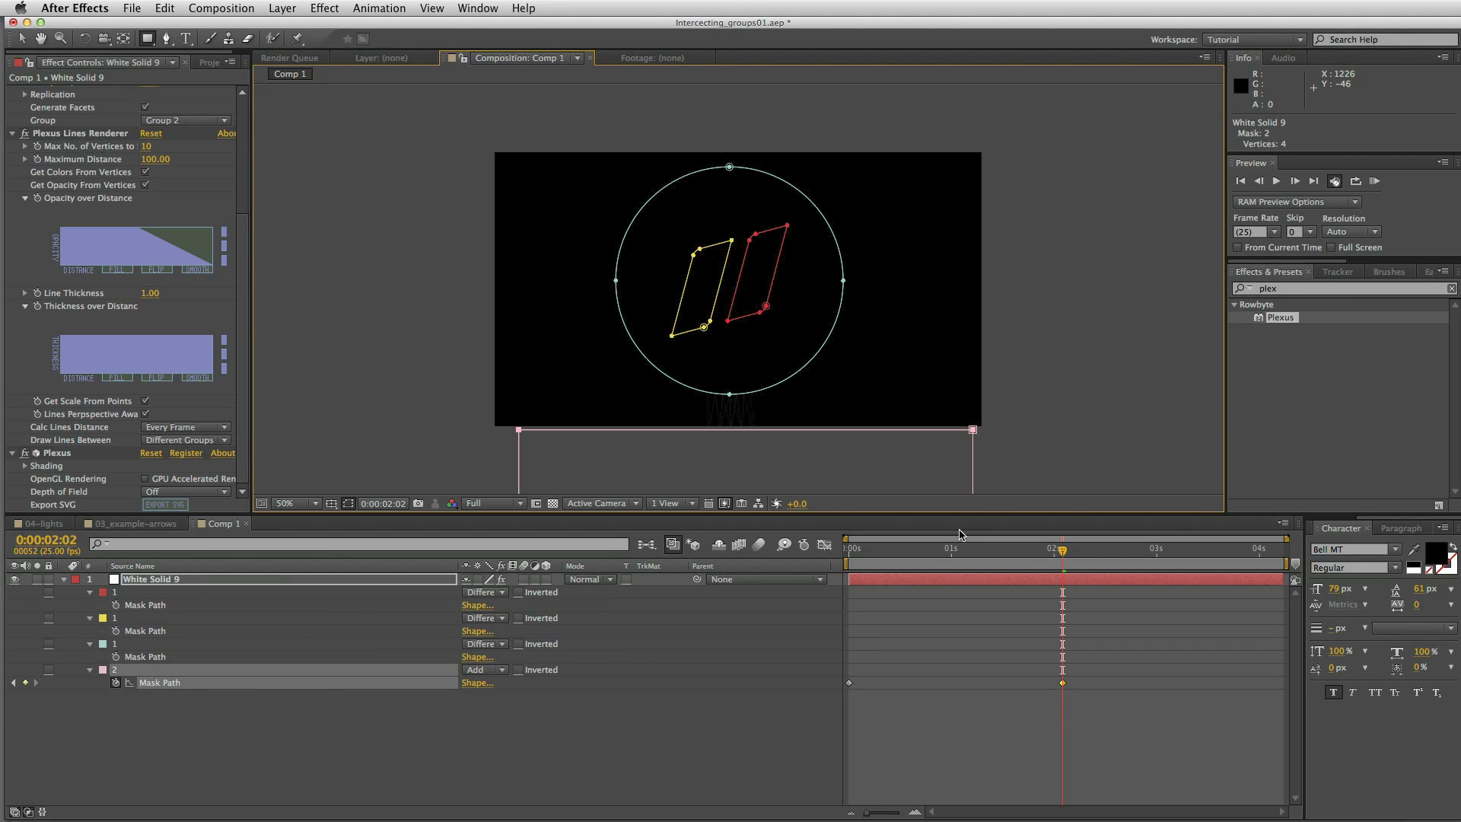
# Step: End the work area at 0:00:02:05 and run a RAM preview of the rectangle's animation
pyautogui.press('.')
pyautogui.moveTo(952, 349); pyautogui.dragTo(952, 395)
pyautogui.click(310, 503)
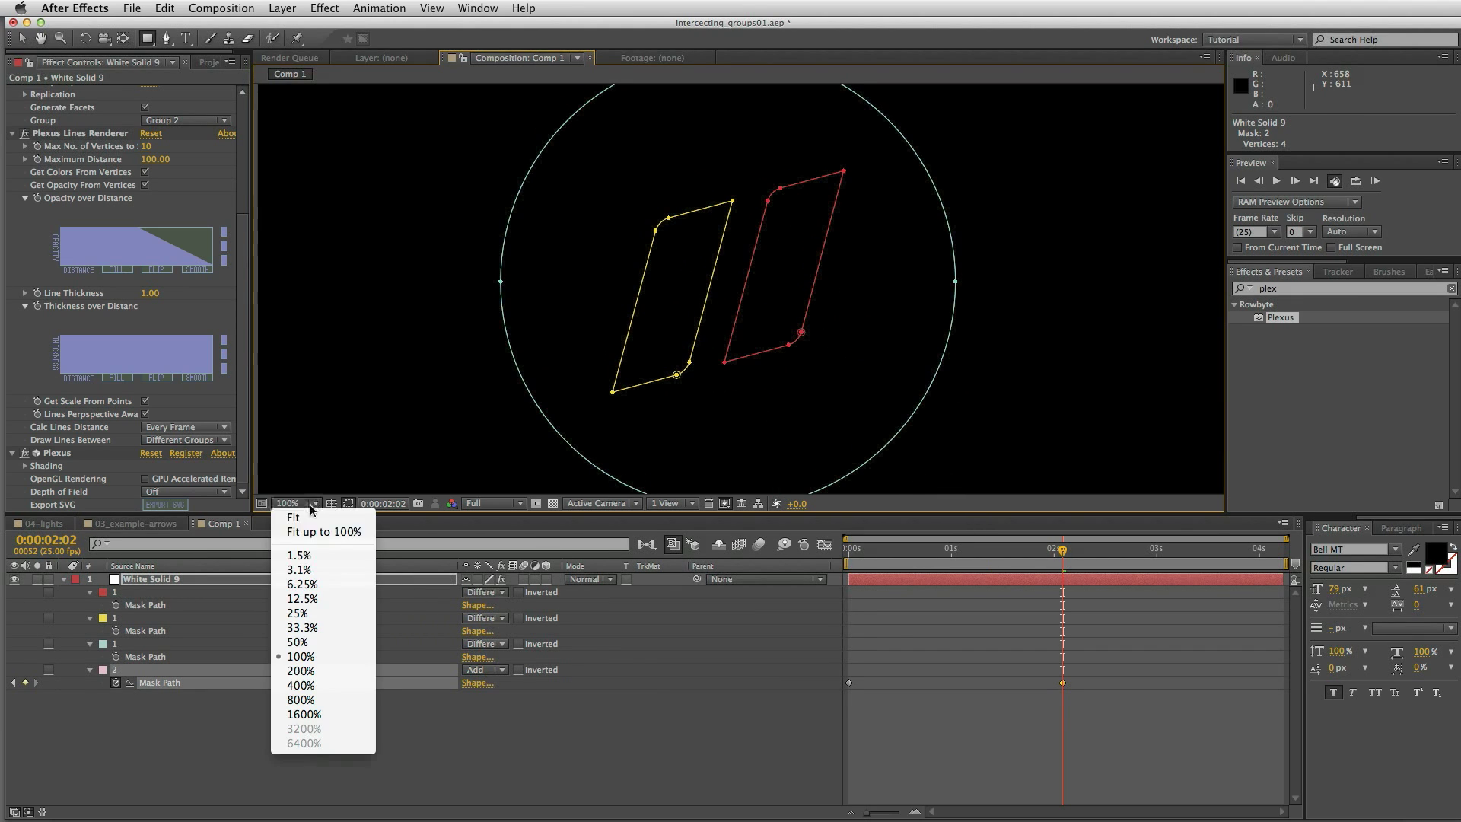
pyautogui.click(305, 532)
pyautogui.click(1074, 561)
pyautogui.click(1147, 784)
pyautogui.press('KP_0')
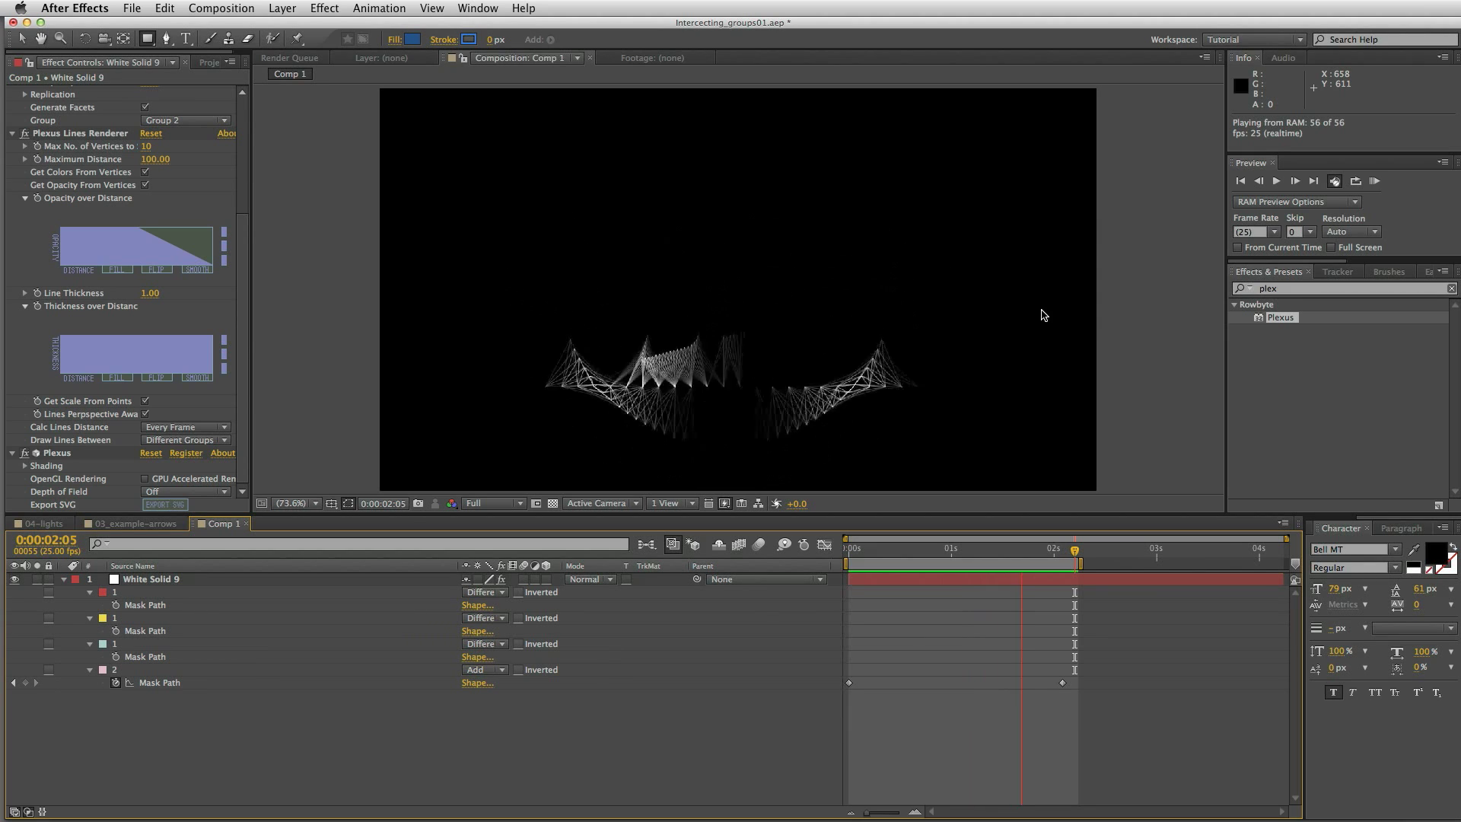
# Step: Set the Plexus Lines Renderer's Maximum Distance to 144 and inspect the animation, including the frame at 0:00:01:07
pyautogui.moveTo(957, 550)
pyautogui.mouseDown()
pyautogui.moveTo(941, 550)
pyautogui.moveTo(959, 556)
pyautogui.mouseUp()
pyautogui.moveTo(162, 167); pyautogui.dragTo(203, 175)
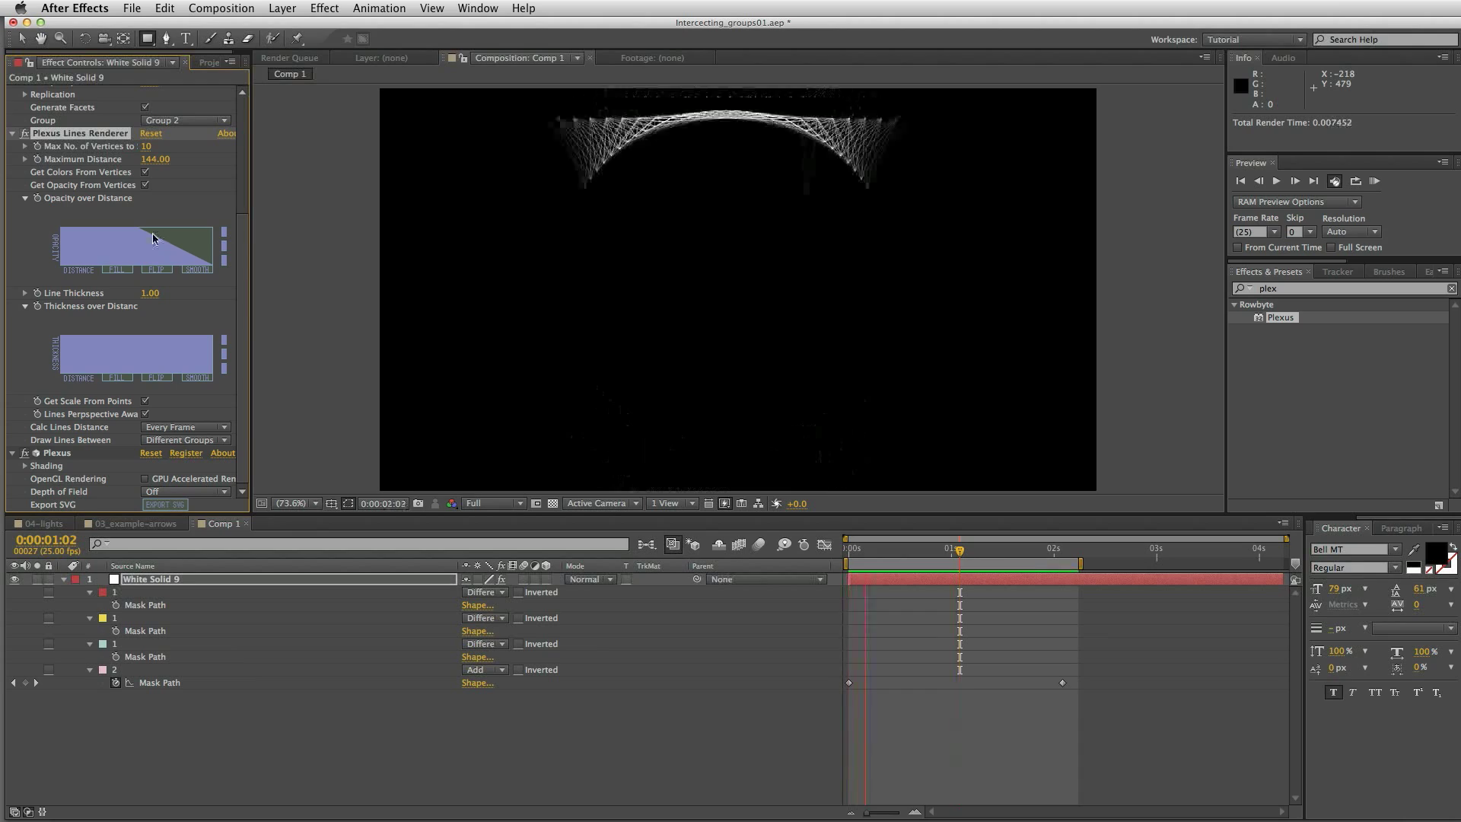
pyautogui.click(406, 322)
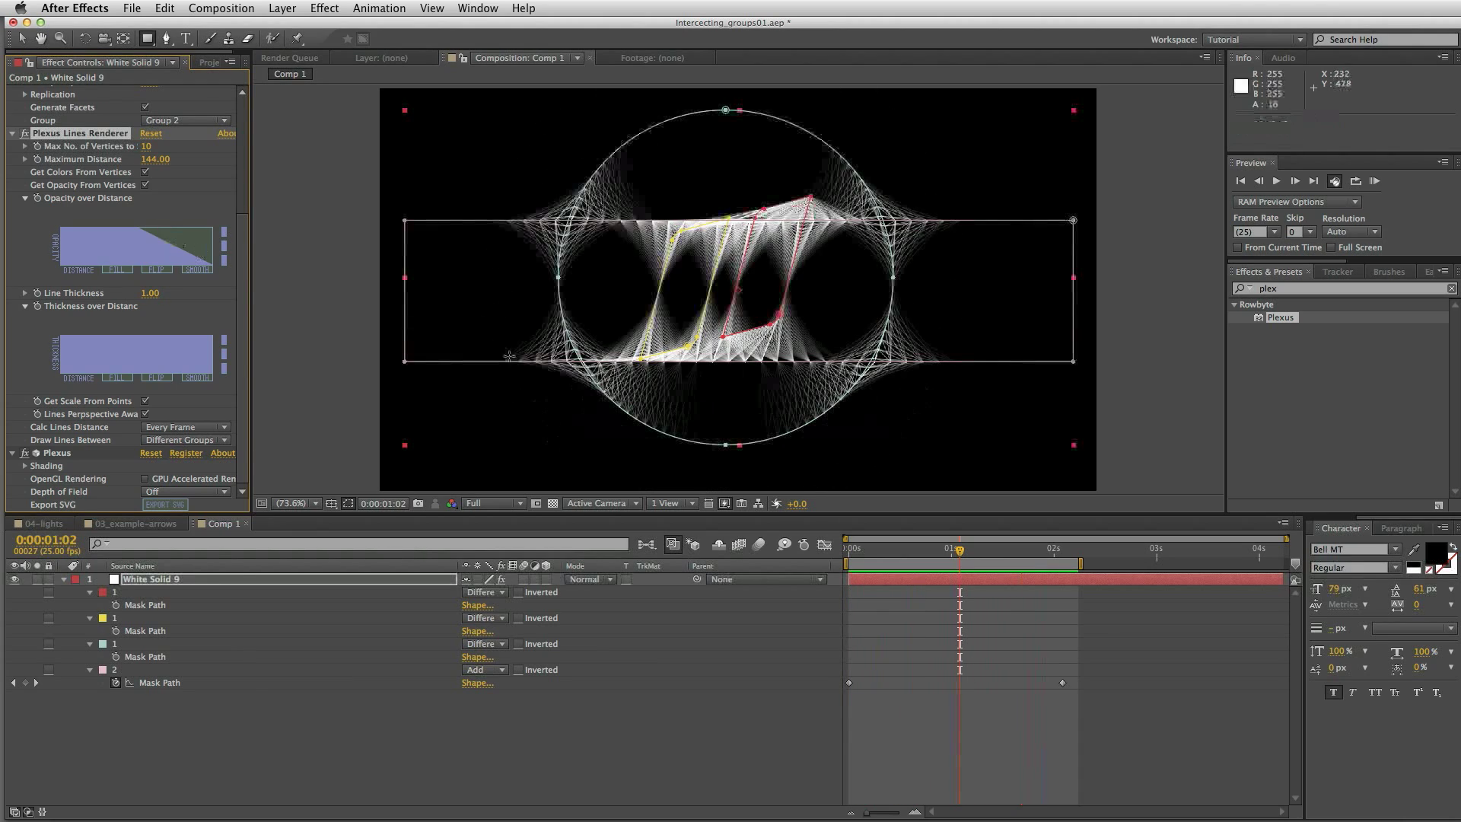
pyautogui.click(980, 550)
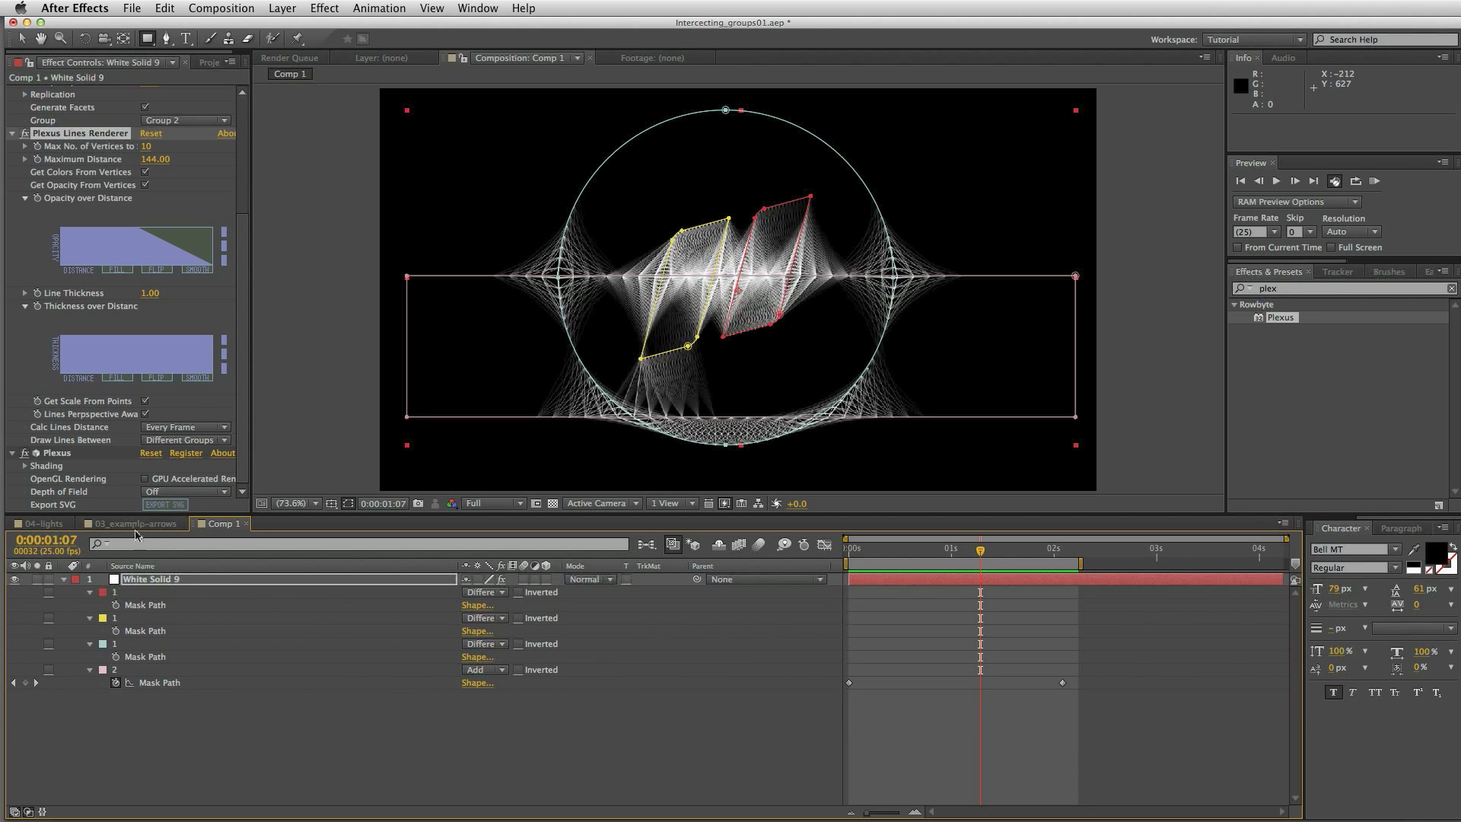
# Step: Open the 04-lights composition and examine its first frame and its light, camera and solid layers
pyautogui.click(57, 525)
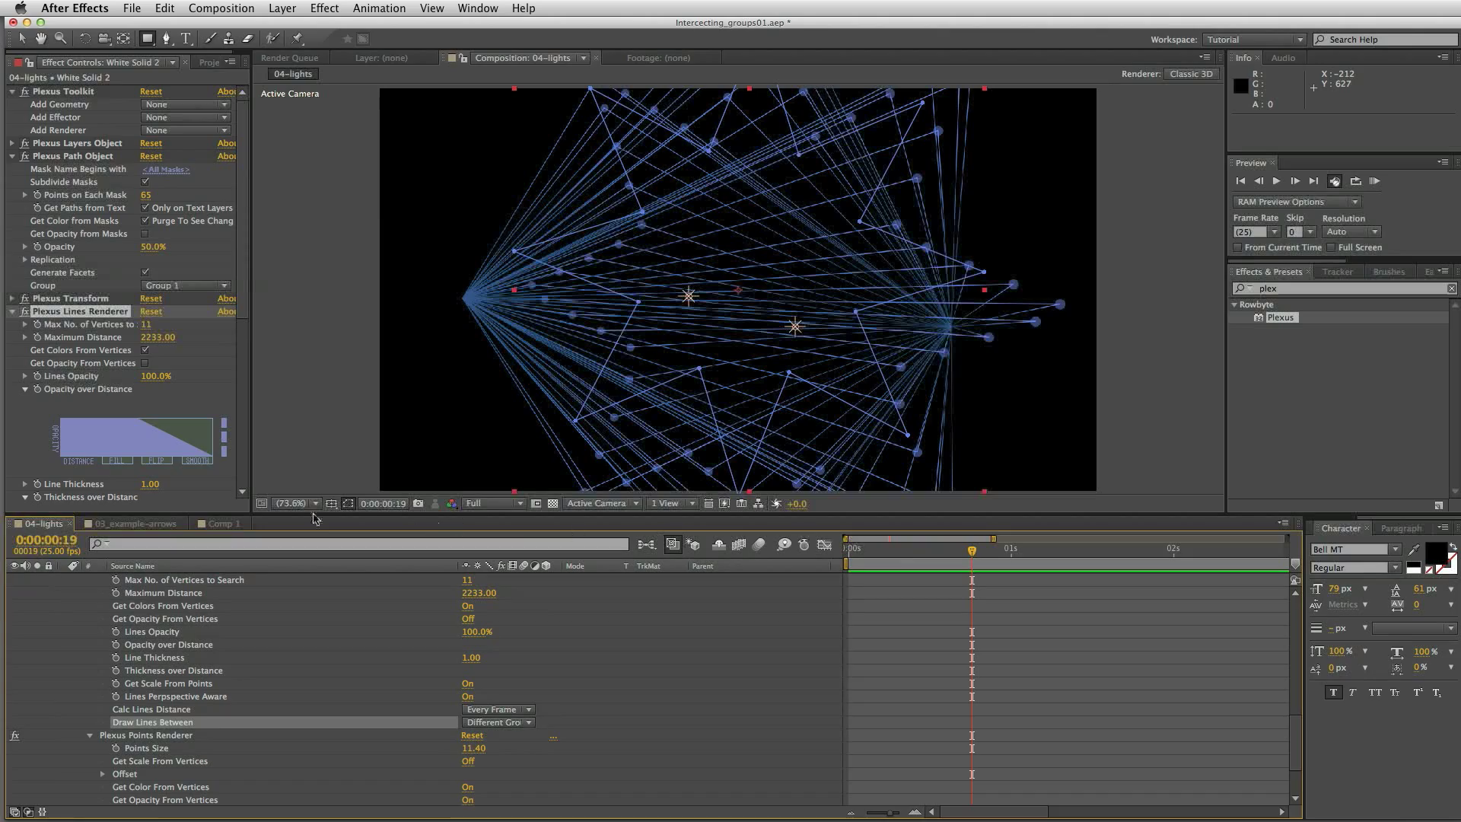
pyautogui.moveTo(907, 548); pyautogui.dragTo(841, 567)
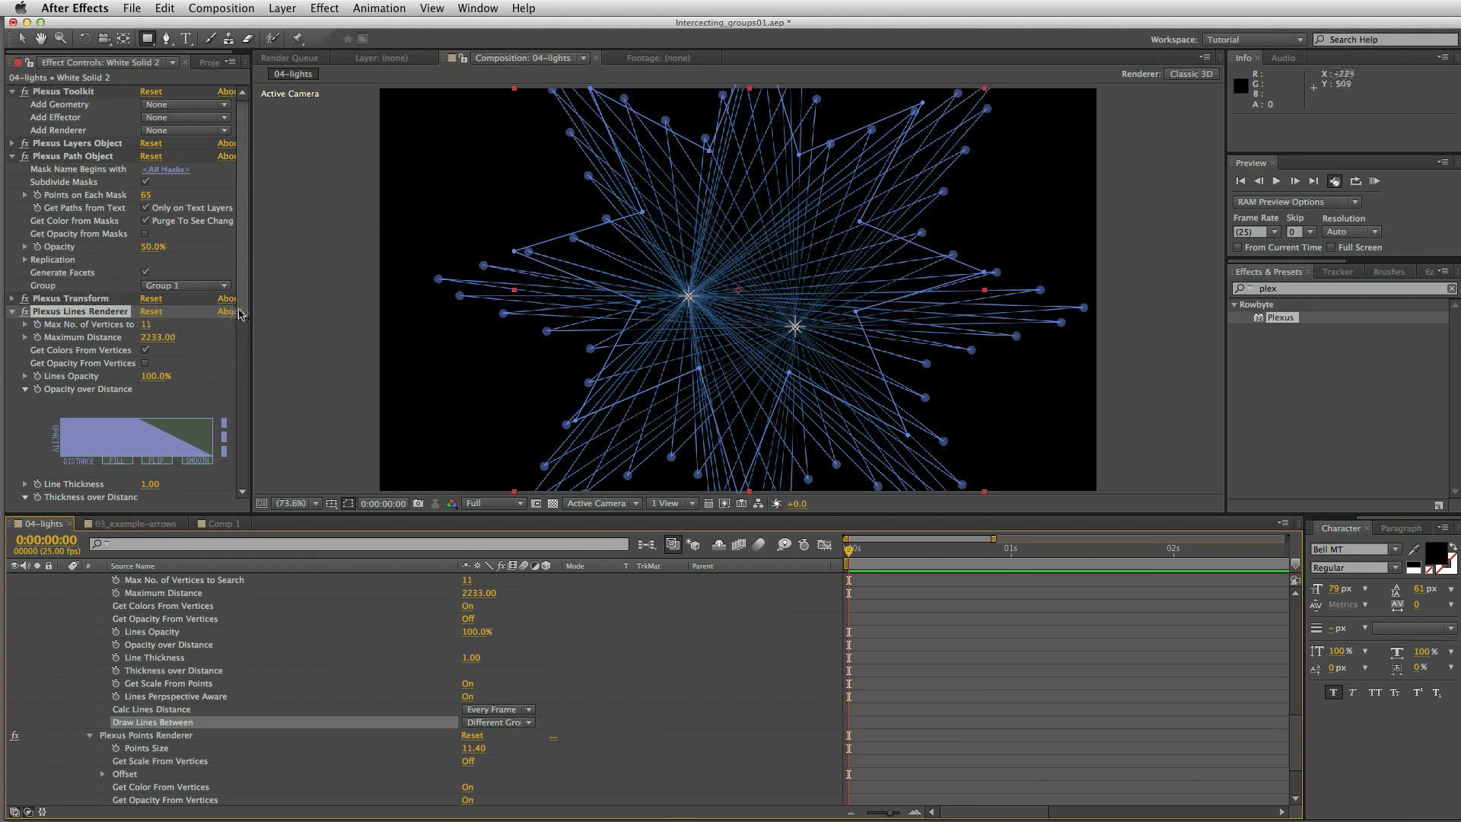
pyautogui.moveTo(1297, 719); pyautogui.dragTo(1297, 590)
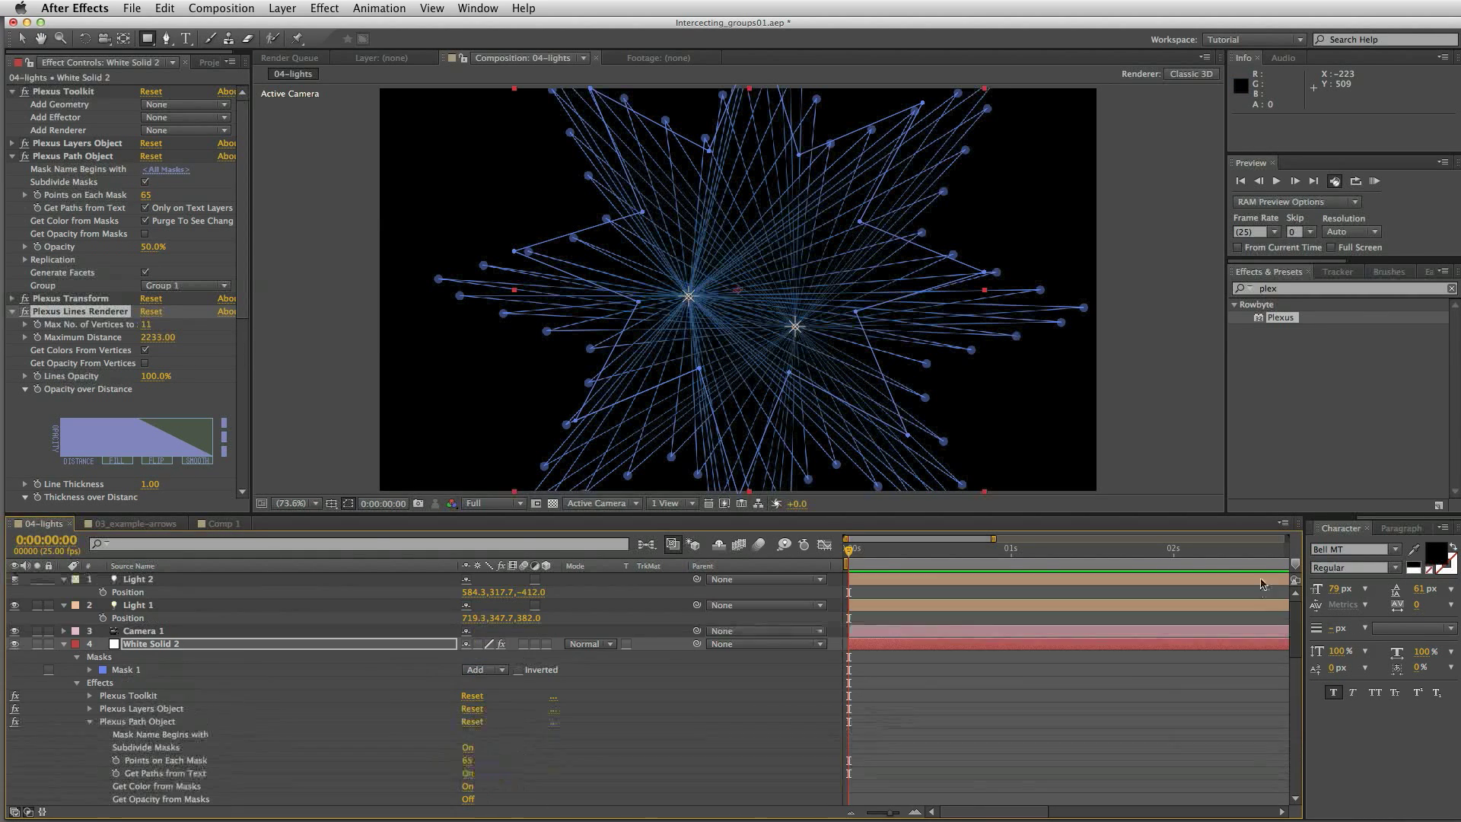
# Step: Examine White Solid 2's Plexus Layers Object, Path Object and Lines Renderer settings, including their groups and the Draw Lines Between option
pyautogui.click(65, 644)
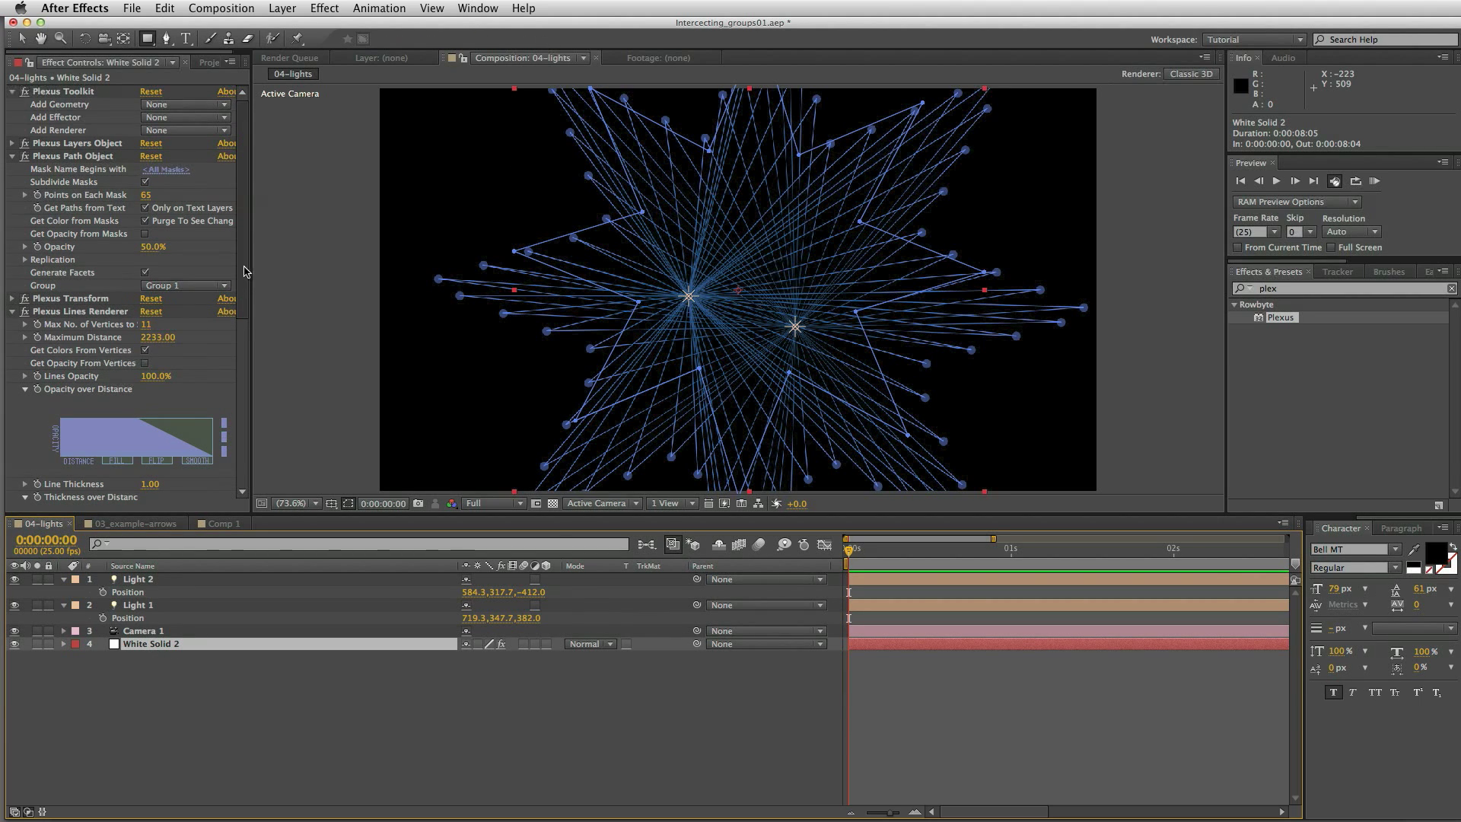
pyautogui.click(13, 143)
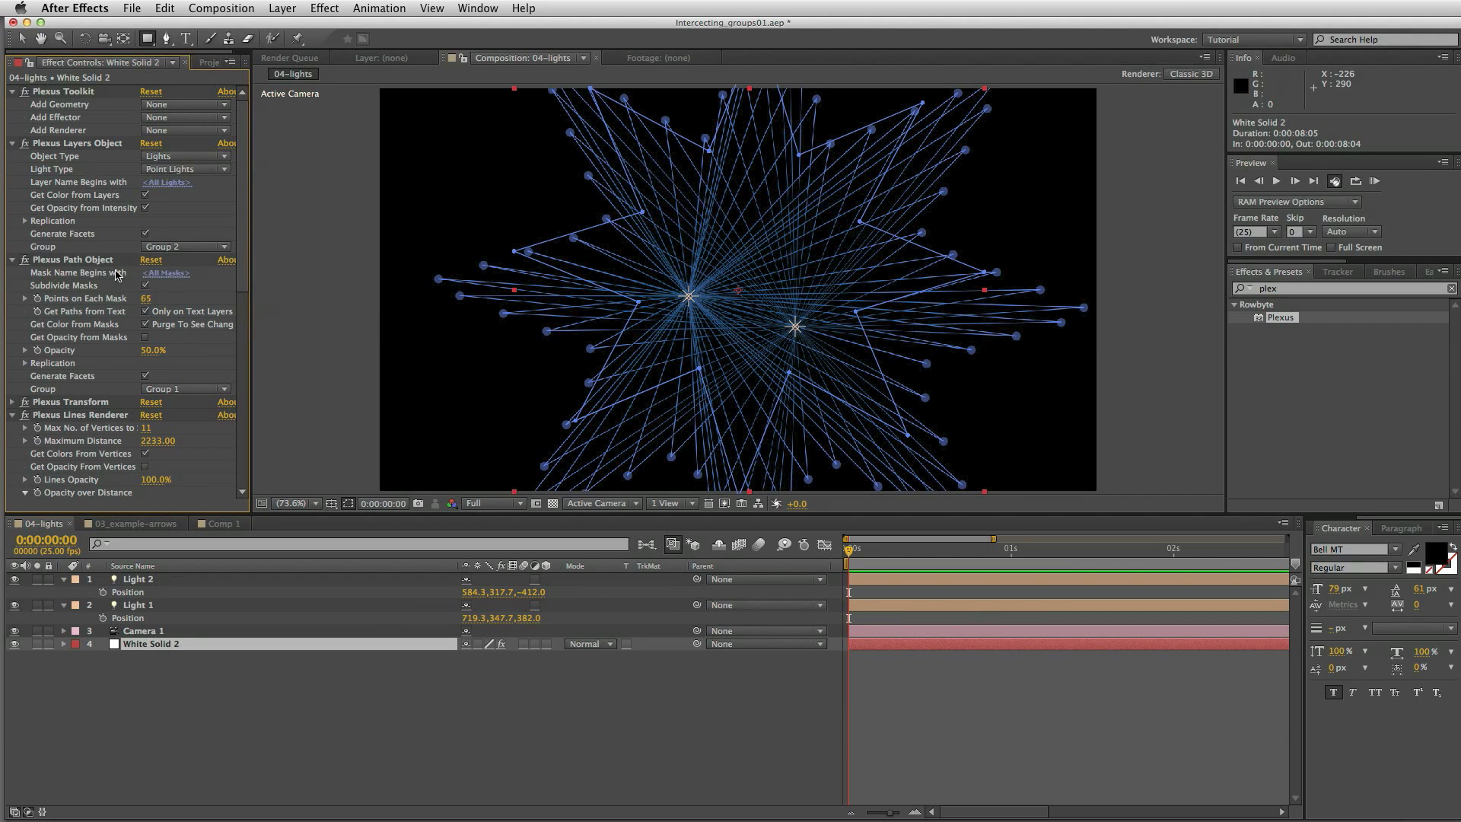
pyautogui.click(88, 261)
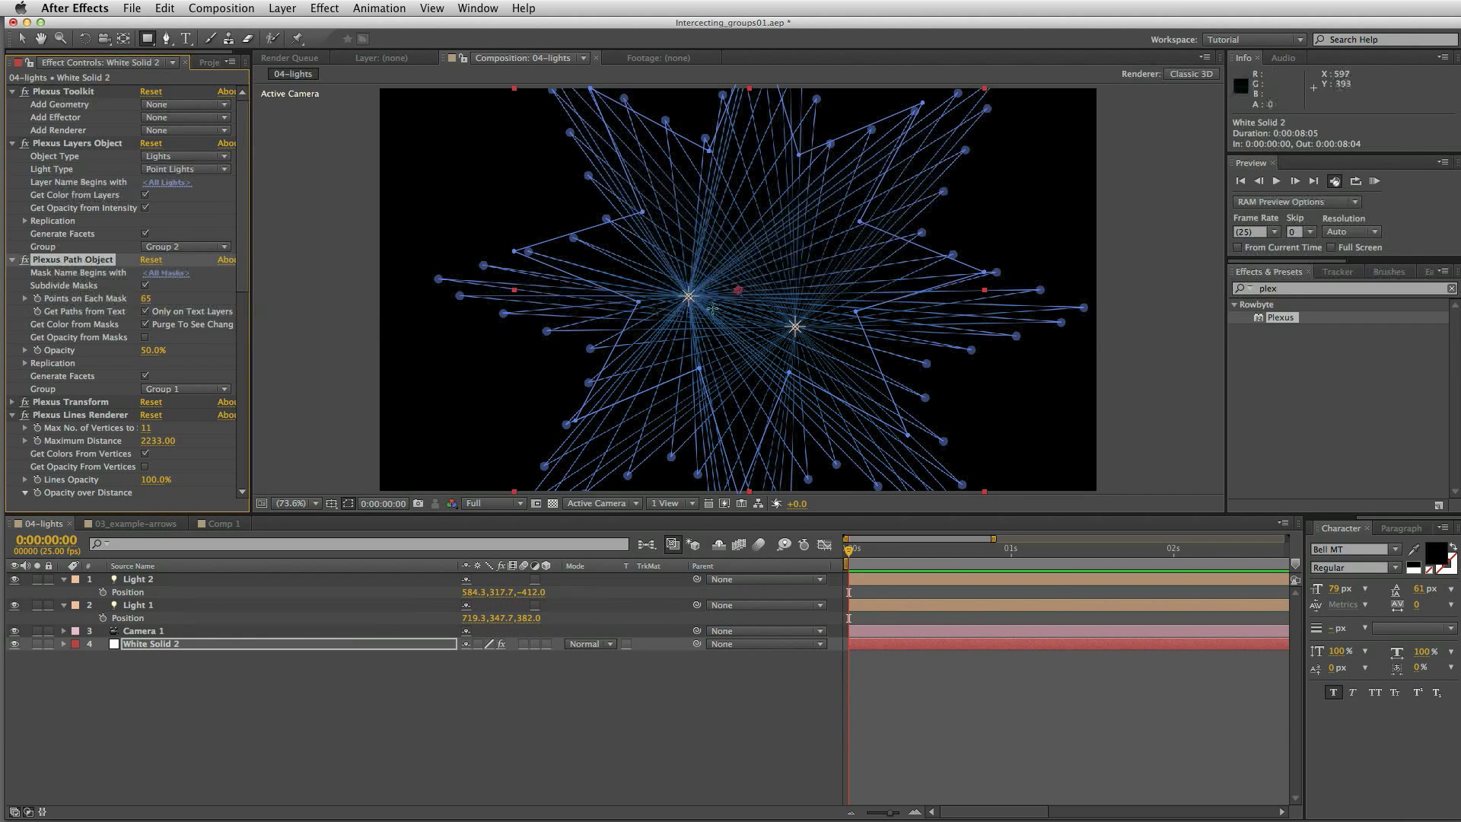
pyautogui.scroll(-5, 247, 300)
pyautogui.scroll(-15, 247, 301)
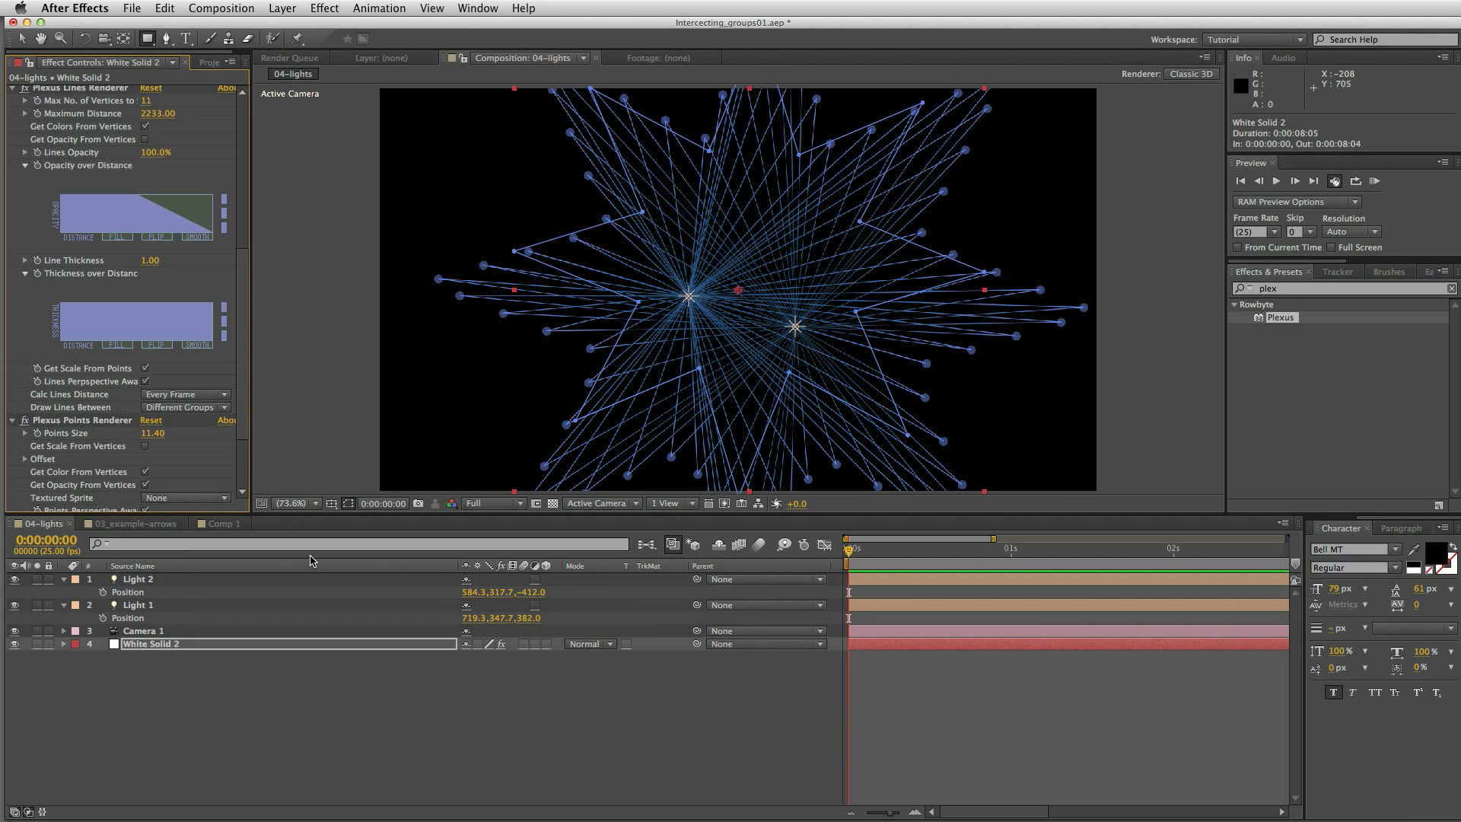
# Step: Open the 03_example-arrows composition, preview its animation and move to the frame at 0:00:02:09
pyautogui.click(161, 524)
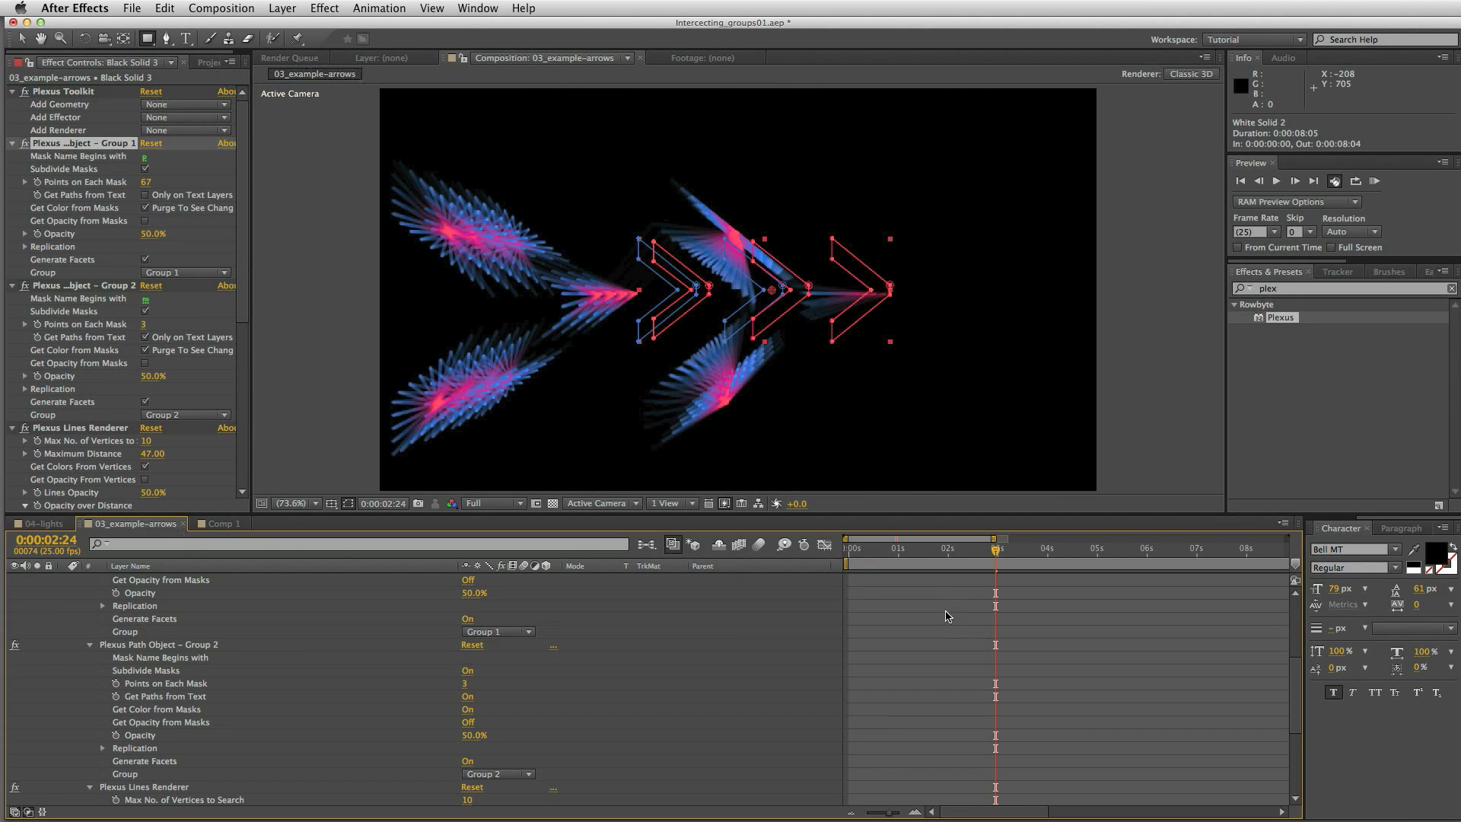
pyautogui.press('space')
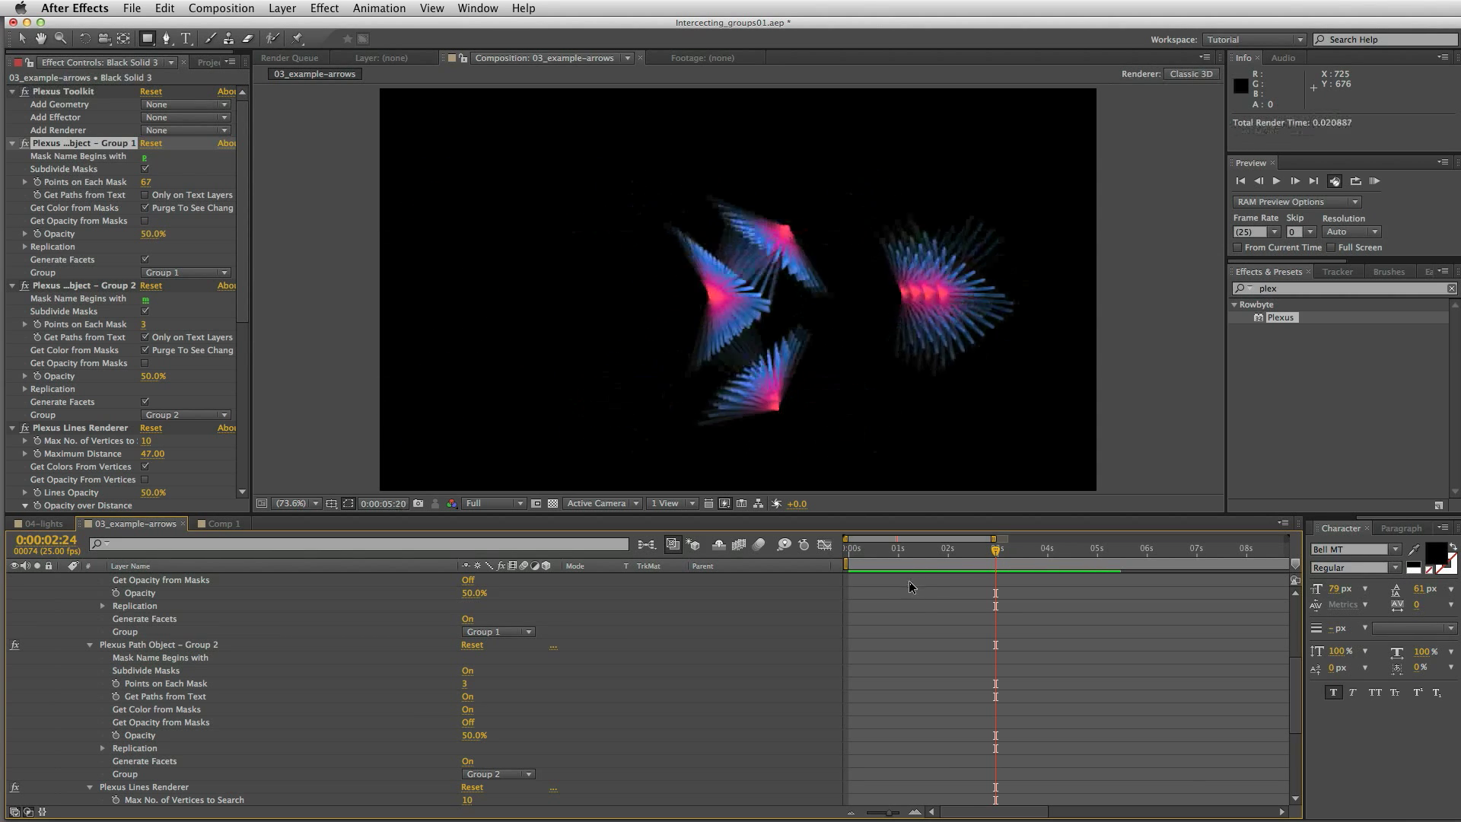
pyautogui.moveTo(916, 559); pyautogui.dragTo(965, 564)
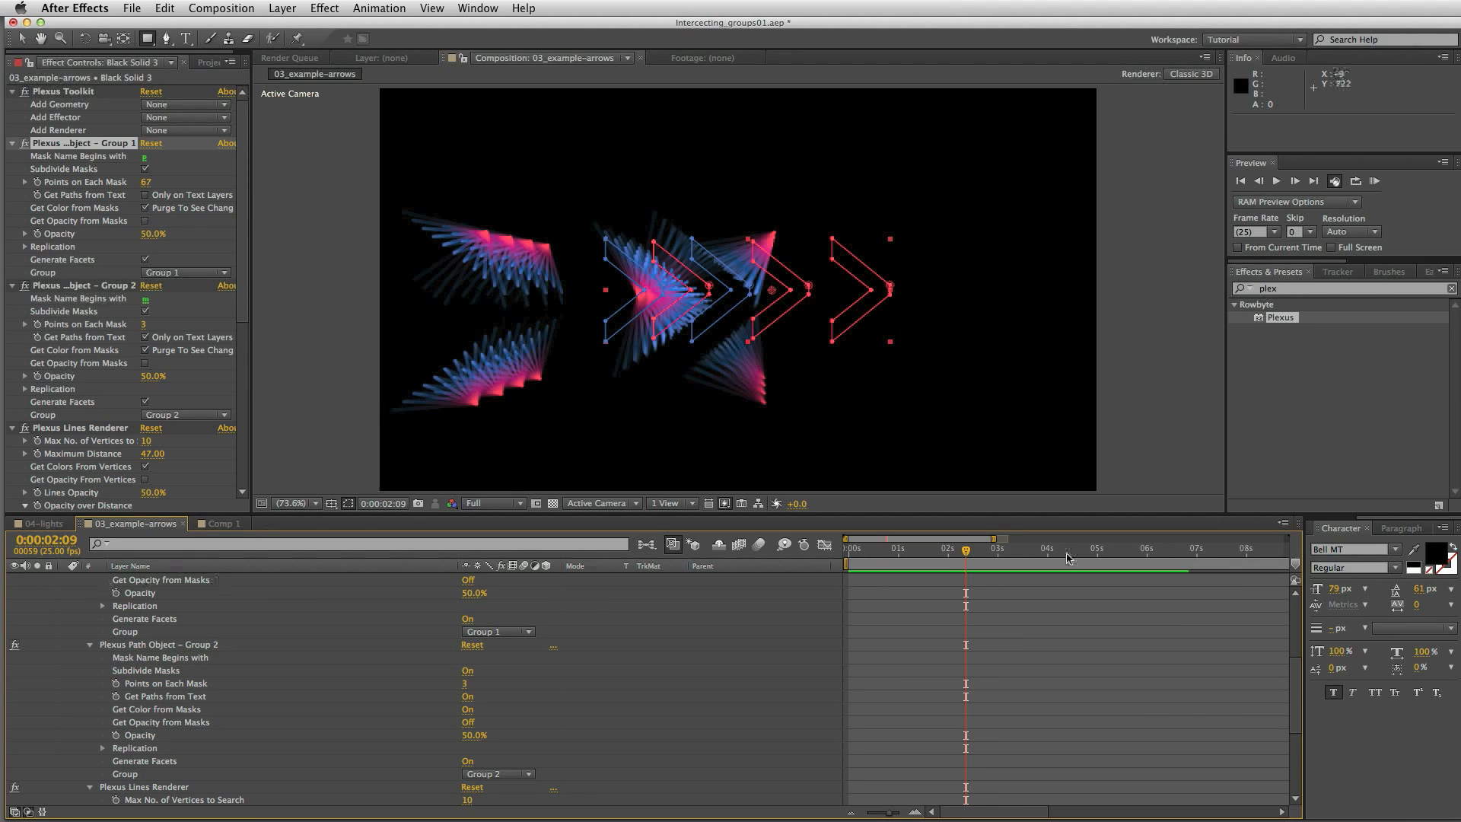
# Step: Show only the mask paths of Black Solid 3 in the timeline and scrub forward from 0:00:02:09 to examine their animation
pyautogui.moveTo(1304, 693); pyautogui.dragTo(1275, 693)
pyautogui.scroll(5, 1020, 578)
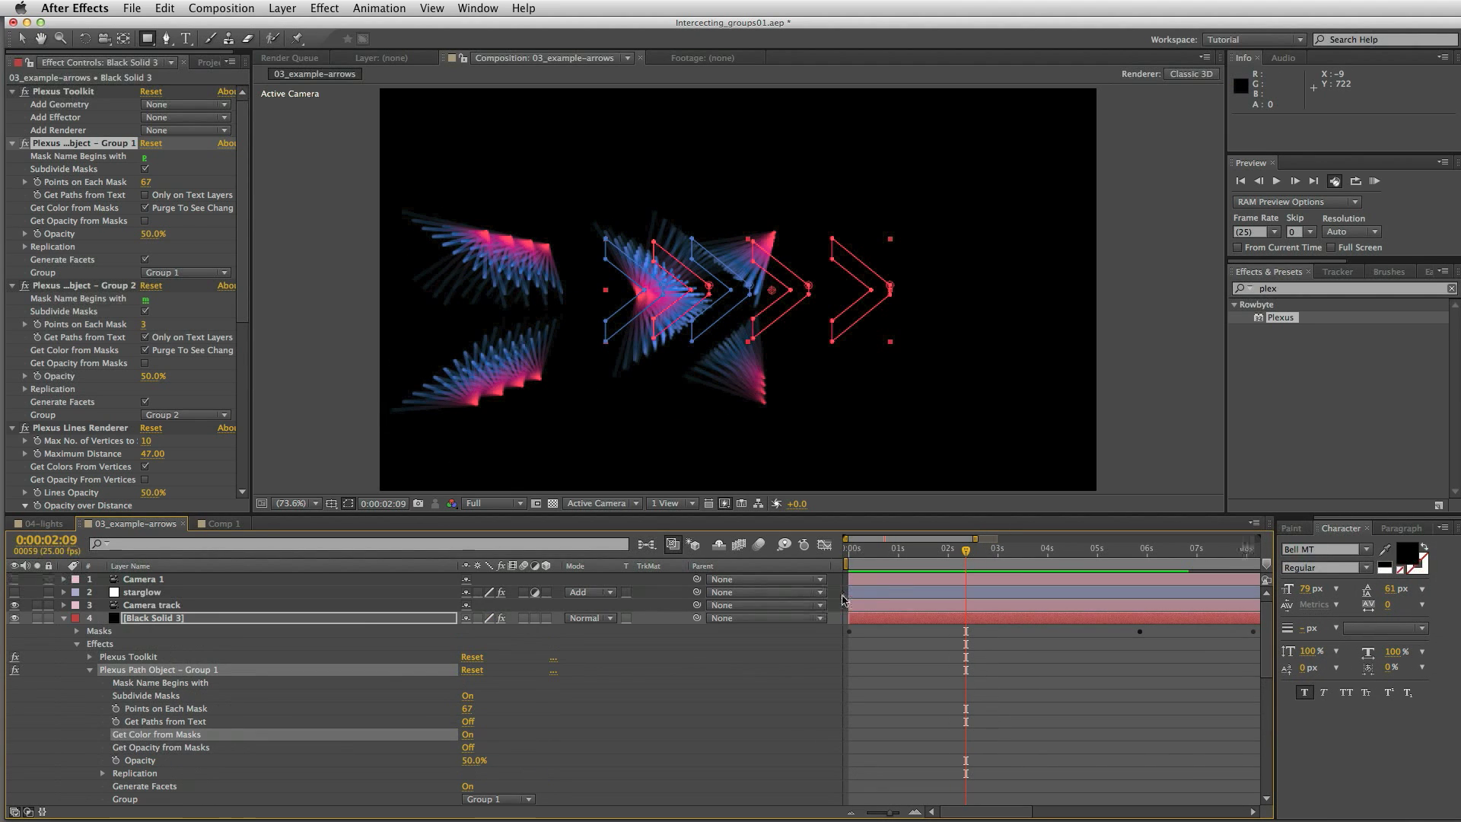
pyautogui.click(168, 620)
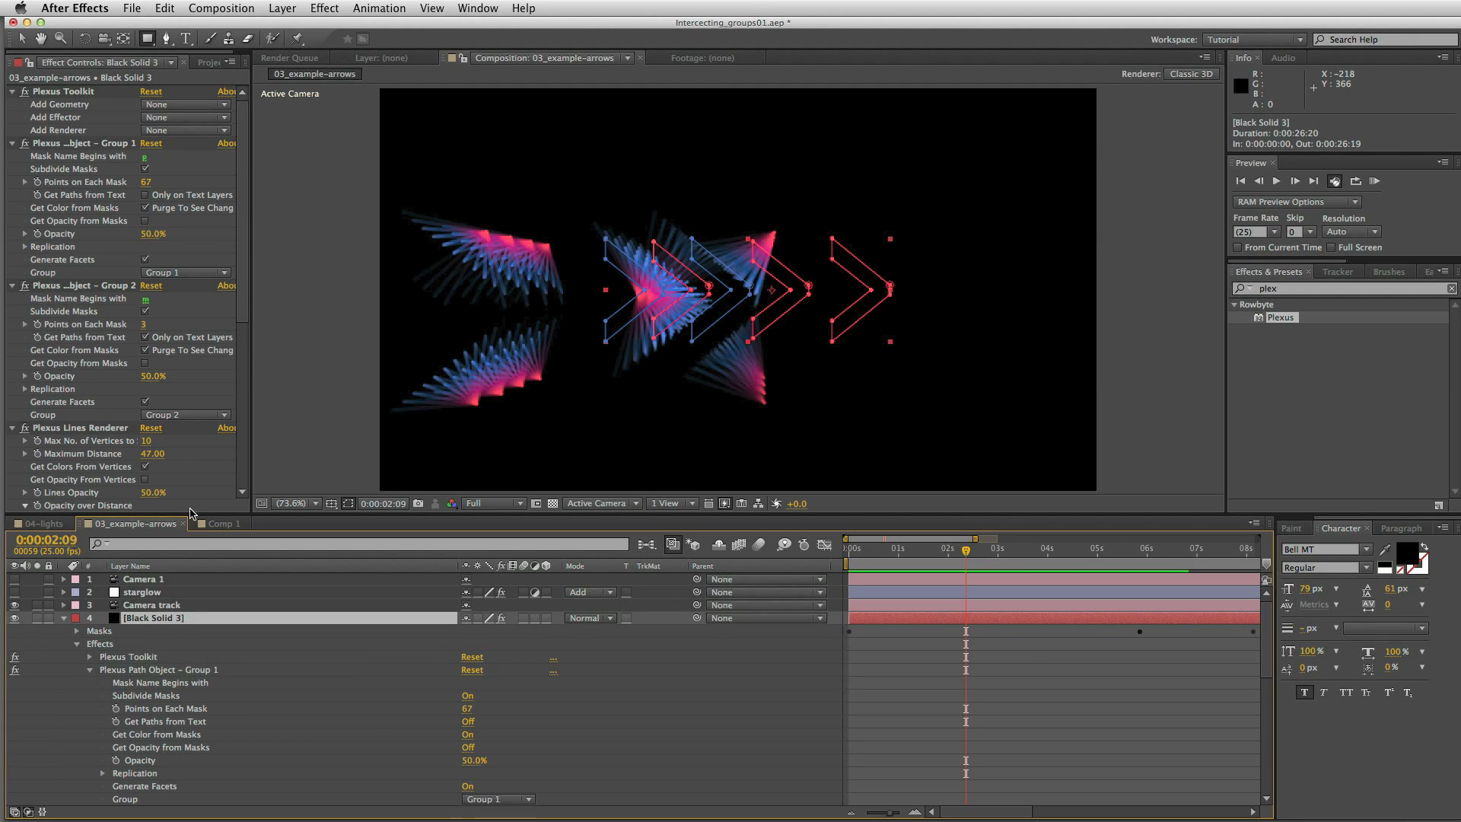
pyautogui.press('m')
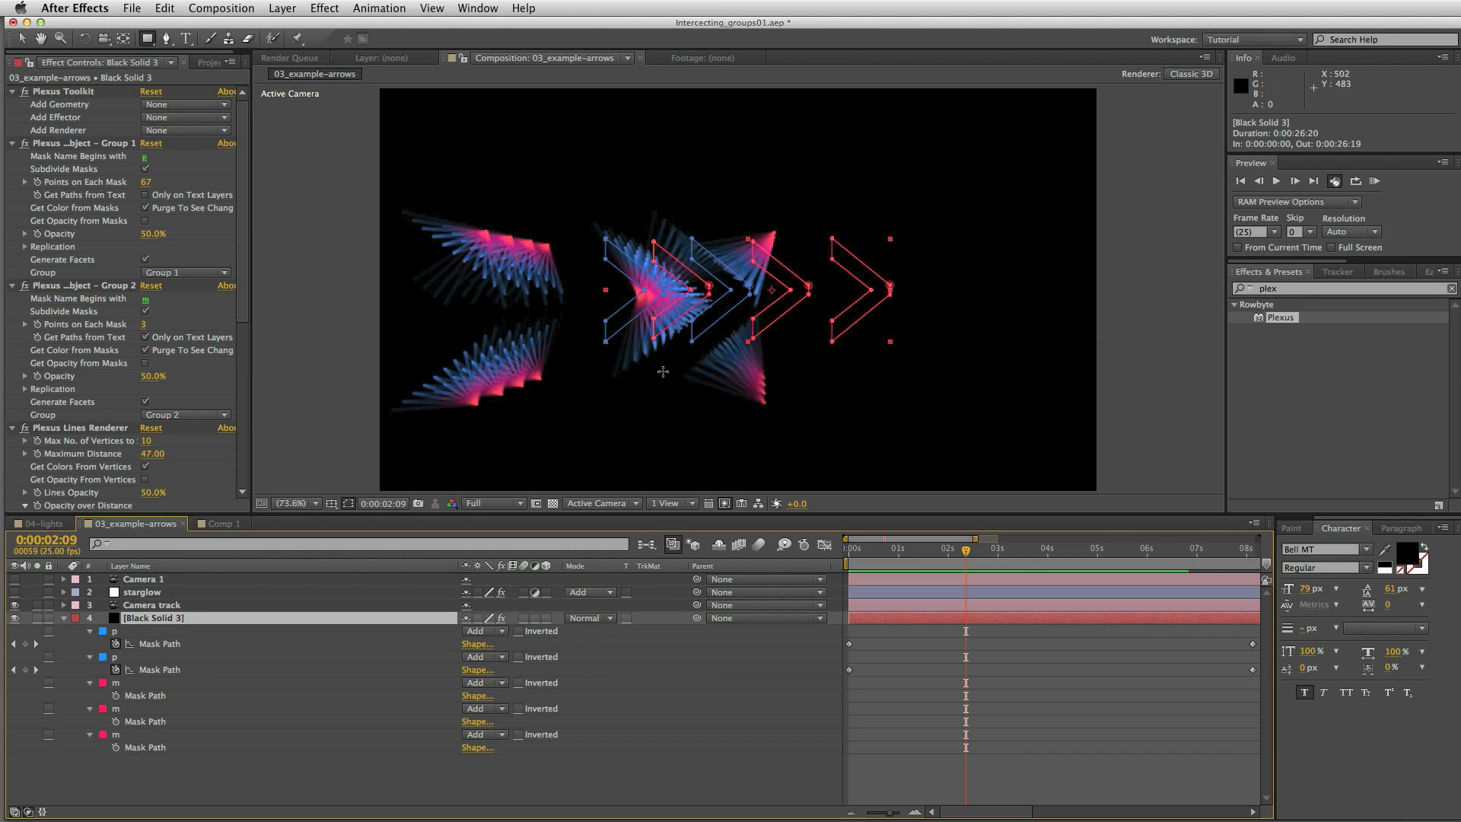
pyautogui.moveTo(965, 563); pyautogui.dragTo(1088, 571)
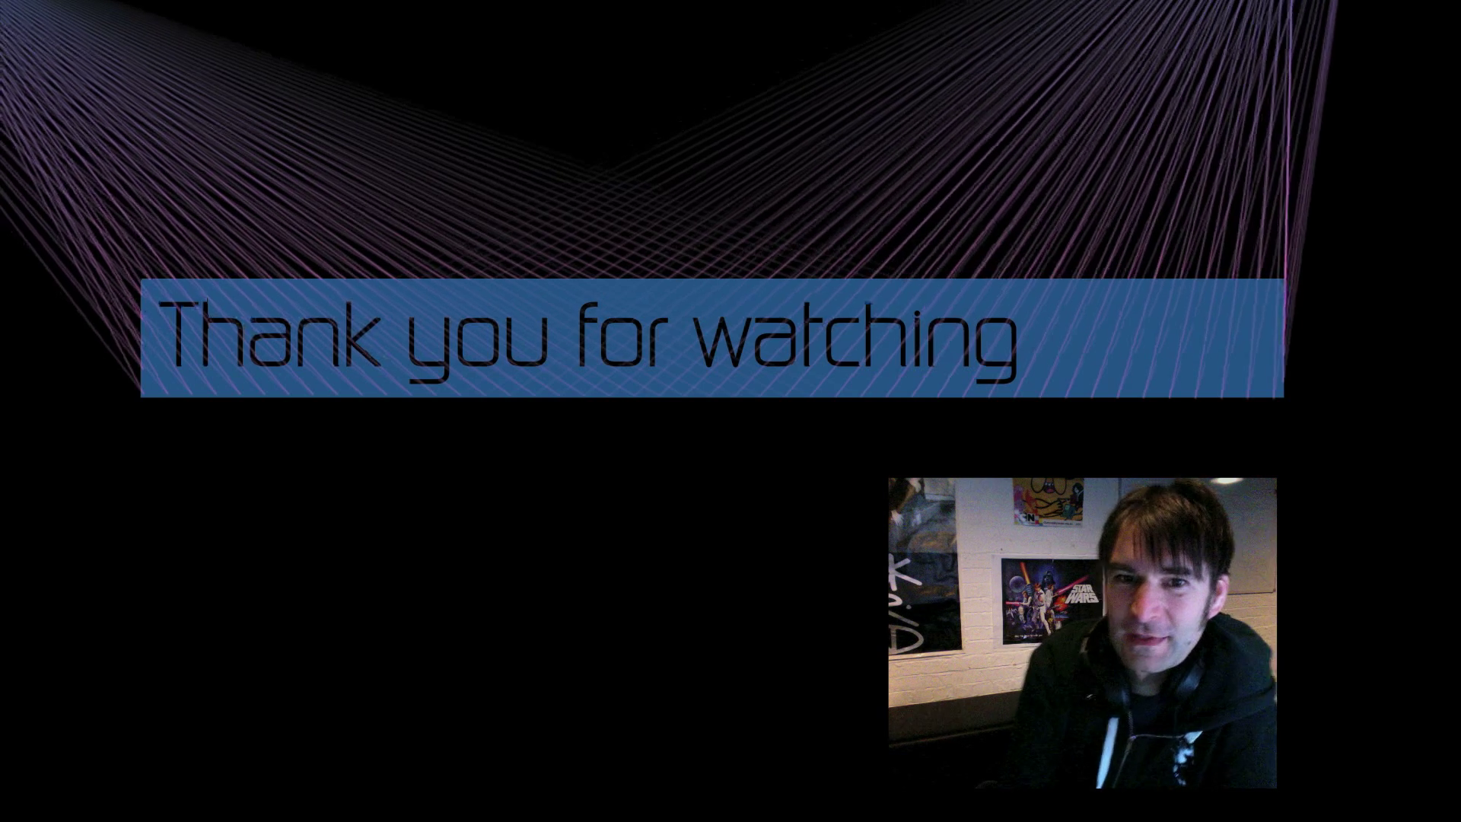